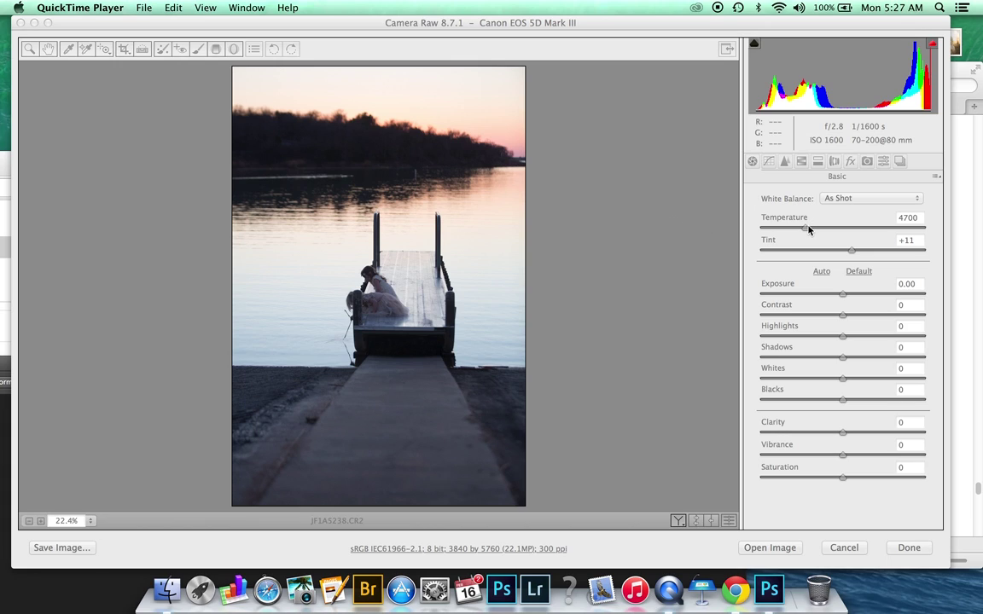
Set the photo's Temperature to 5300, Exposure to +0.50, Shadows to +16, Blacks to +7, Clarity to -17 and Vibrance to +9
{"action": "left_click_drag", "start_coordinate": [806, 228], "coordinate": [814, 232]}
{"action": "left_click_drag", "start_coordinate": [842, 294], "coordinate": [851, 295]}
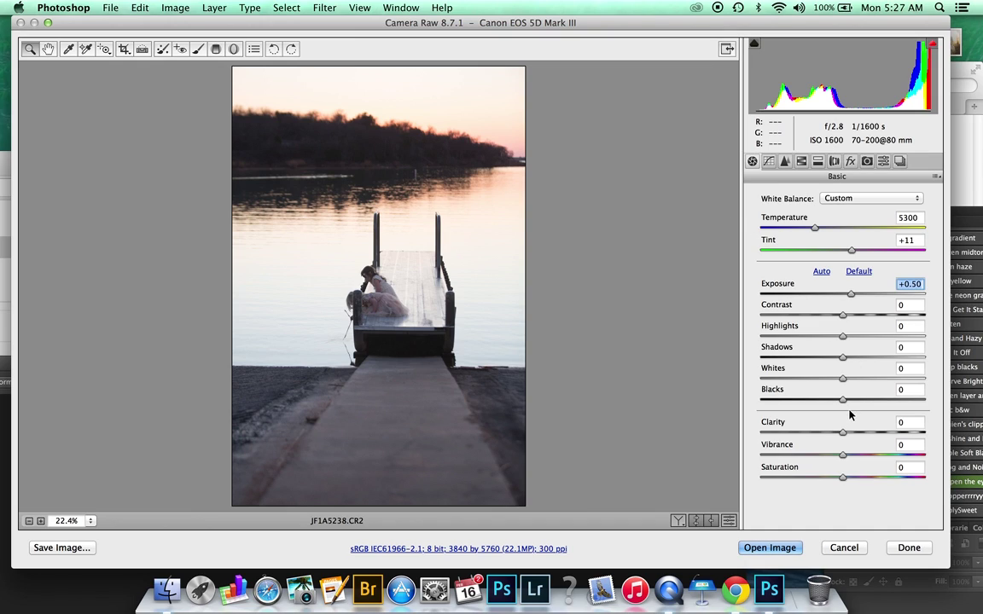
{"action": "left_click_drag", "start_coordinate": [845, 357], "coordinate": [856, 357]}
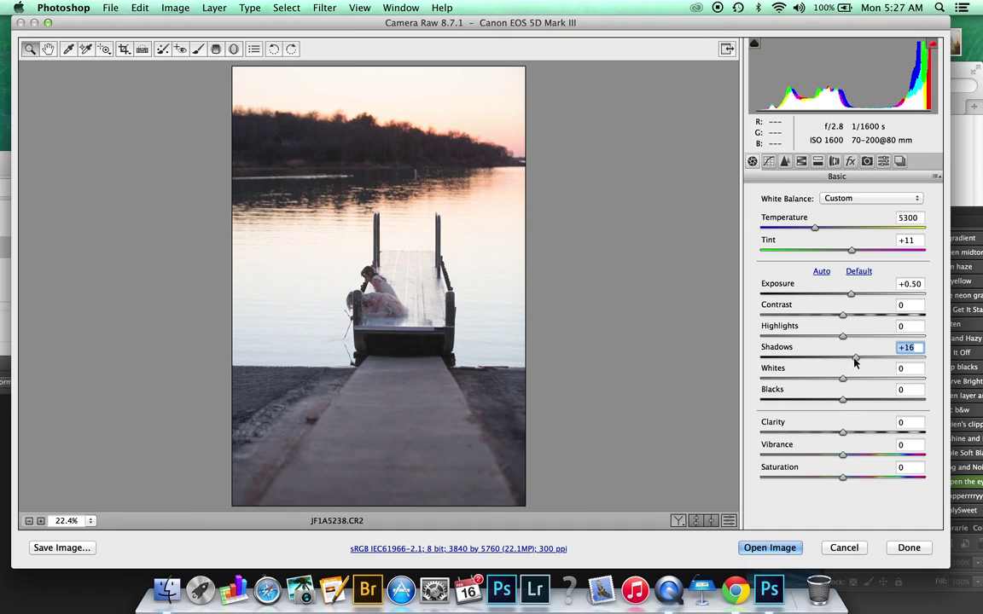
{"action": "left_click", "coordinate": [848, 403]}
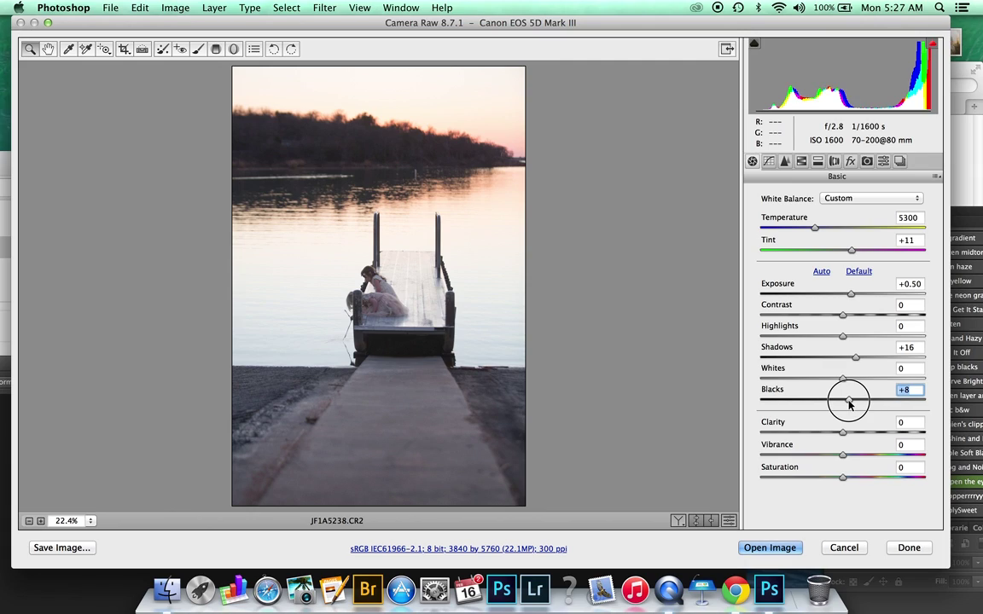
{"action": "left_click_drag", "start_coordinate": [849, 404], "coordinate": [848, 404]}
{"action": "left_click", "coordinate": [836, 434]}
{"action": "left_click_drag", "start_coordinate": [834, 436], "coordinate": [850, 457]}
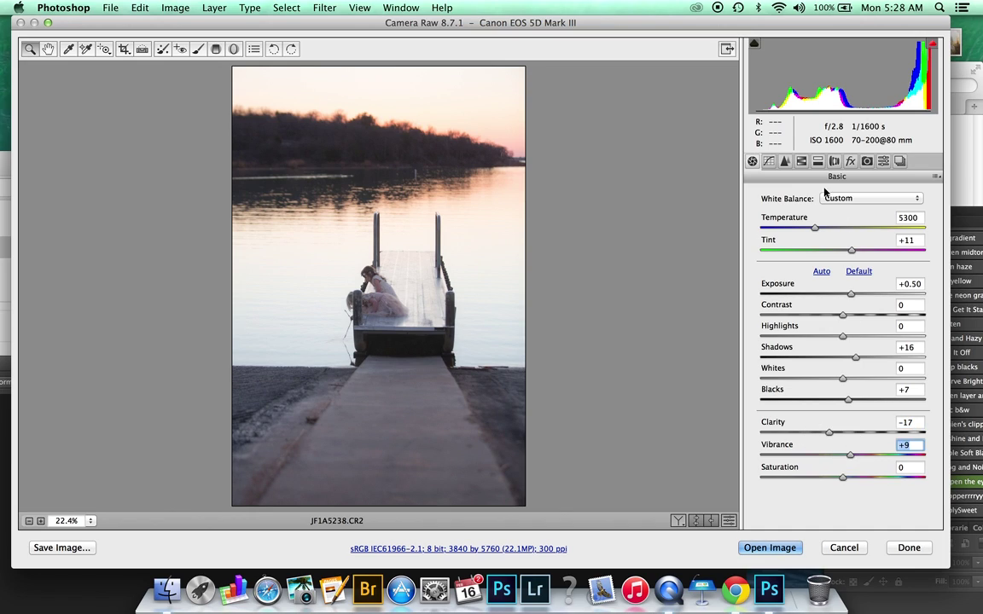
Sharpen the photo with an Amount of 87 and Masking of 60
{"action": "left_click", "coordinate": [785, 161]}
{"action": "left_click_drag", "start_coordinate": [856, 220], "coordinate": [855, 220]}
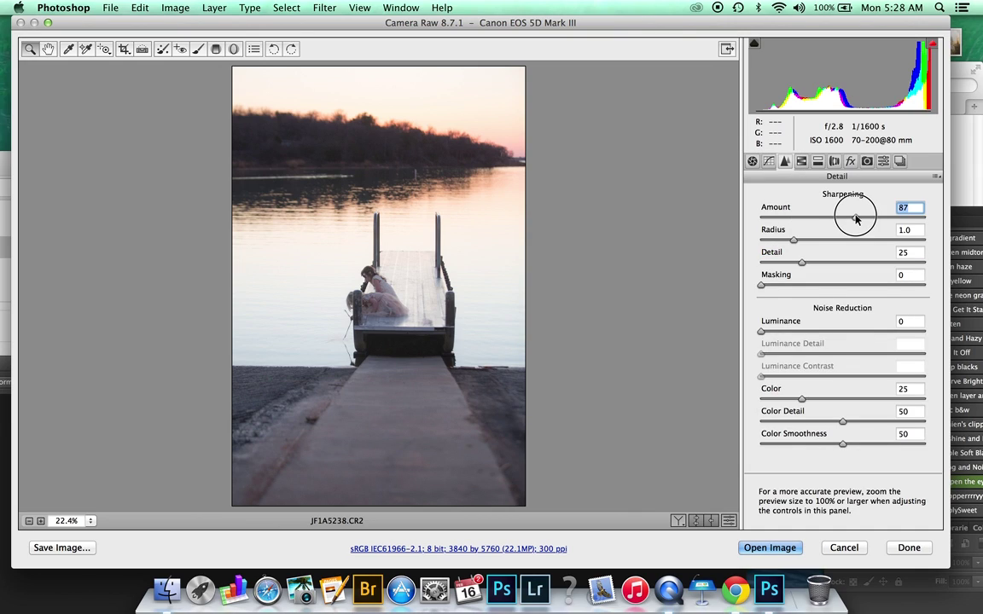
{"action": "left_click_drag", "start_coordinate": [860, 287], "coordinate": [860, 290]}
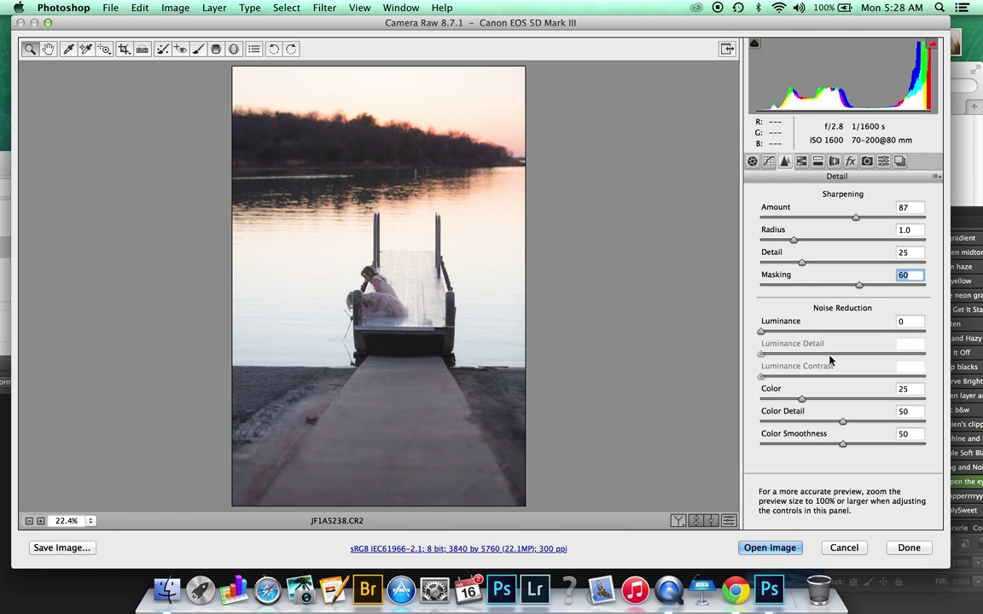
Set noise reduction to Luminance 18, Color 56 and Luminance Contrast 54
{"action": "left_click_drag", "start_coordinate": [761, 332], "coordinate": [791, 332]}
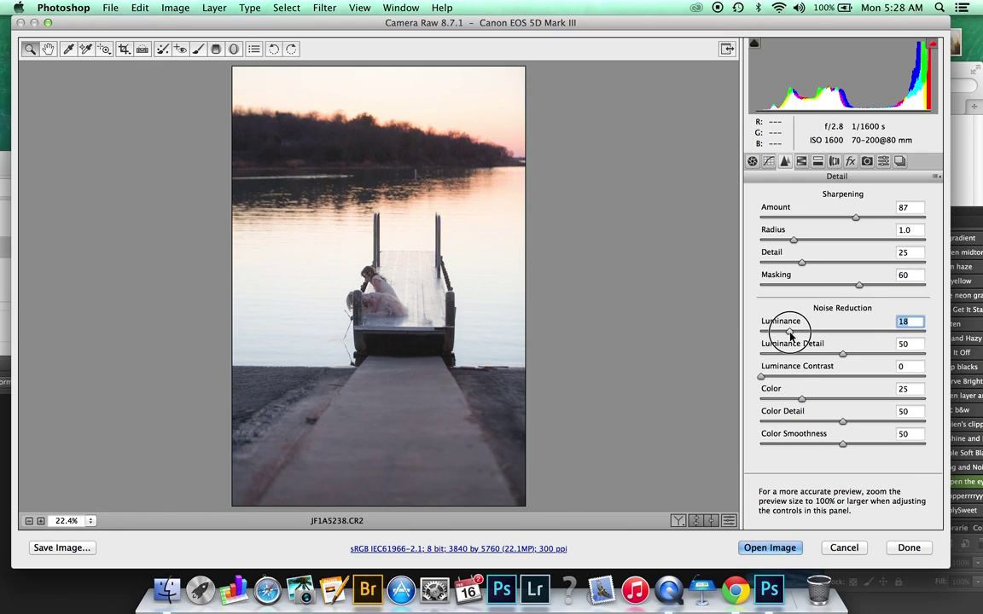
{"action": "left_click_drag", "start_coordinate": [842, 401], "coordinate": [853, 400]}
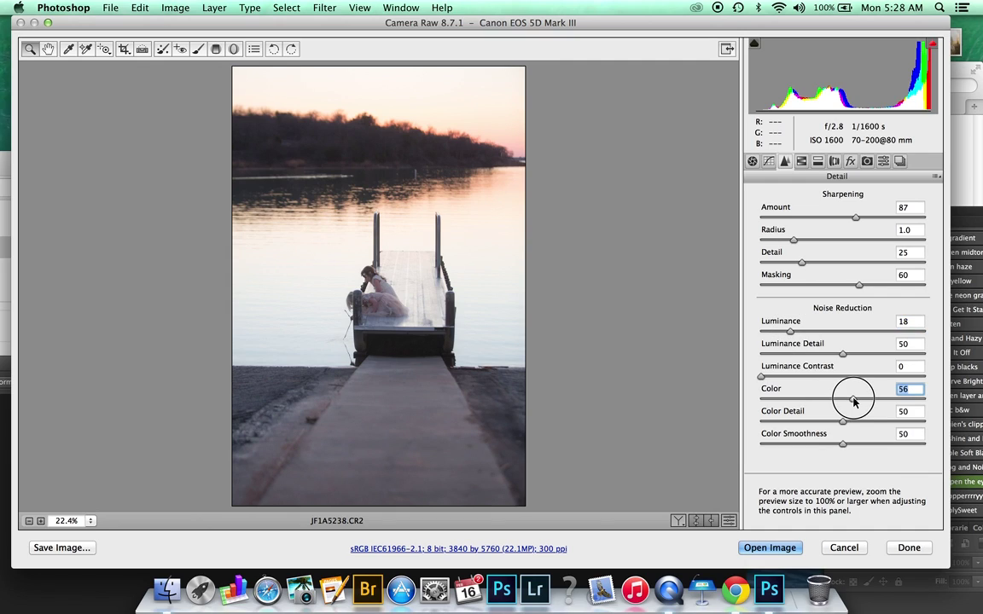
{"action": "left_click", "coordinate": [846, 373]}
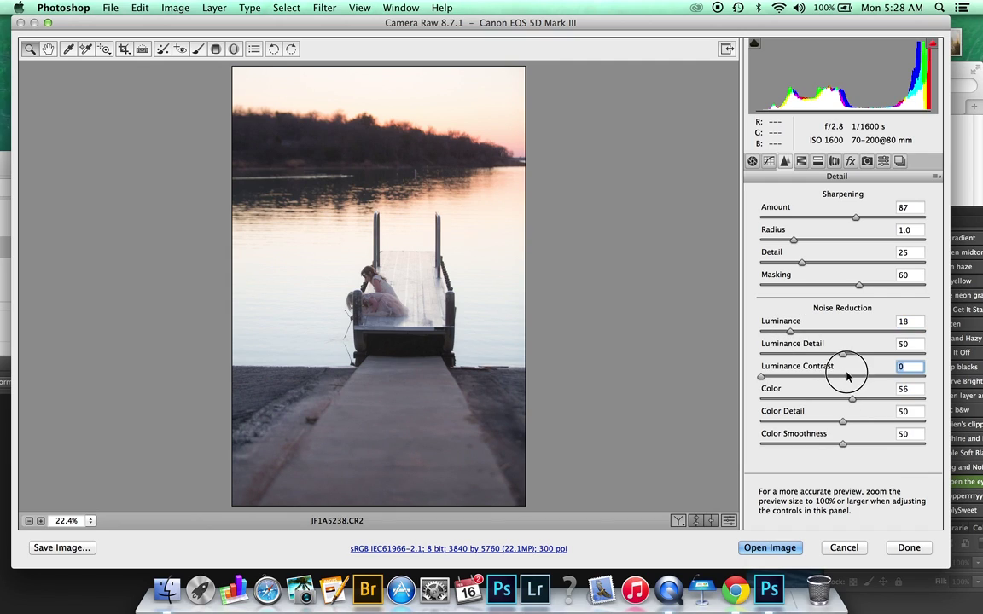
{"action": "left_click_drag", "start_coordinate": [846, 375], "coordinate": [850, 379]}
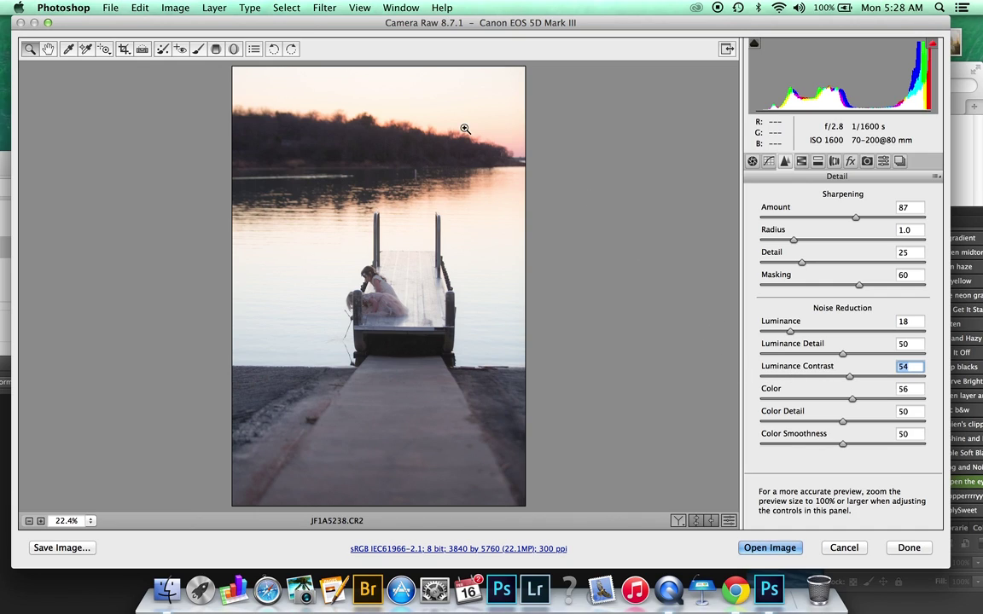
Configure the Adjustment Brush: Exposure +0.50, Contrast -28, Shadows +31, Clarity -34, Sharpness -52, Noise Reduction +11, Moire Reduction +23, Defringe +26, Temperature 0
{"action": "left_click", "coordinate": [197, 49]}
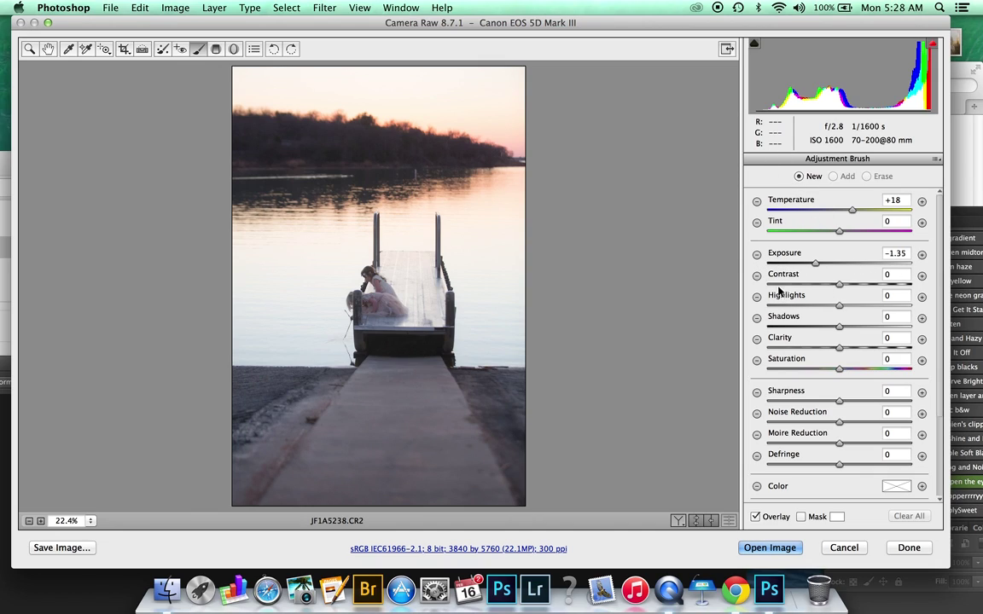
{"action": "left_click", "coordinate": [922, 255]}
{"action": "left_click_drag", "start_coordinate": [835, 290], "coordinate": [820, 287]}
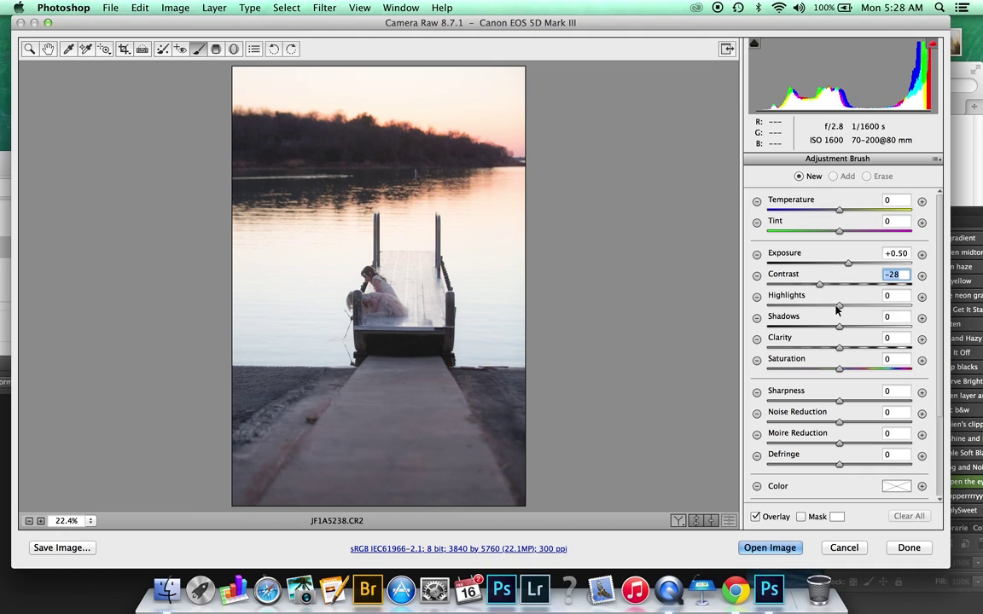
{"action": "left_click_drag", "start_coordinate": [840, 328], "coordinate": [815, 354]}
{"action": "left_click_drag", "start_coordinate": [819, 403], "coordinate": [856, 465]}
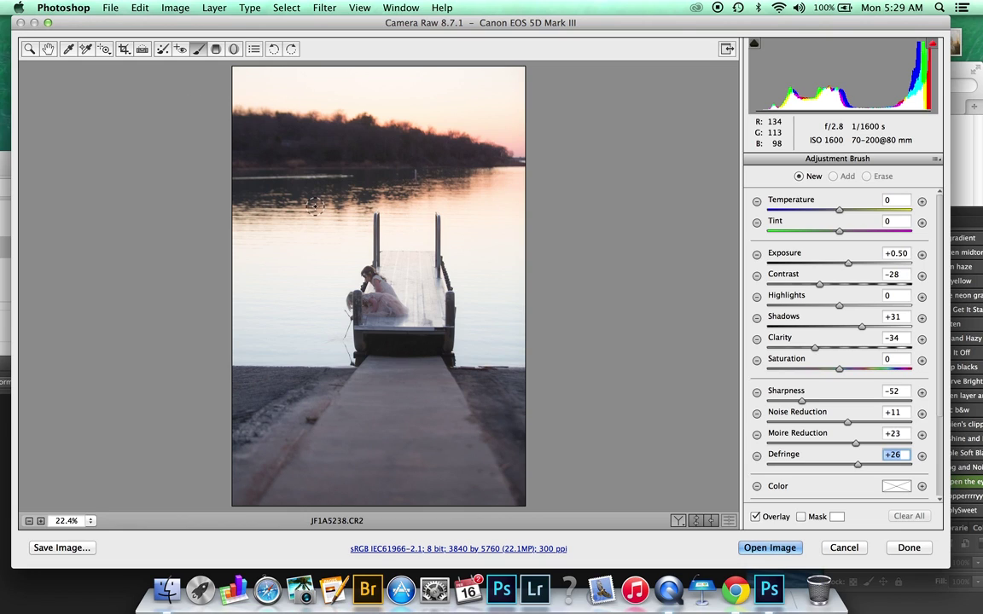
Paint the brush adjustment over the distant treeline, the water below it and the sky, and open the image in Photoshop
{"action": "mouse_move", "coordinate": [317, 204]}
{"action": "left_mouse_down"}
{"action": "mouse_move", "coordinate": [350, 182]}
{"action": "mouse_move", "coordinate": [450, 170]}
{"action": "mouse_move", "coordinate": [453, 161]}
{"action": "mouse_move", "coordinate": [339, 165]}
{"action": "mouse_move", "coordinate": [473, 164]}
{"action": "mouse_move", "coordinate": [285, 169]}
{"action": "mouse_move", "coordinate": [507, 162]}
{"action": "mouse_move", "coordinate": [282, 169]}
{"action": "mouse_move", "coordinate": [271, 167]}
{"action": "mouse_move", "coordinate": [492, 156]}
{"action": "mouse_move", "coordinate": [223, 129]}
{"action": "mouse_move", "coordinate": [478, 126]}
{"action": "mouse_move", "coordinate": [194, 124]}
{"action": "mouse_move", "coordinate": [485, 123]}
{"action": "mouse_move", "coordinate": [286, 128]}
{"action": "mouse_move", "coordinate": [497, 148]}
{"action": "mouse_move", "coordinate": [261, 153]}
{"action": "mouse_move", "coordinate": [501, 155]}
{"action": "mouse_move", "coordinate": [241, 168]}
{"action": "mouse_move", "coordinate": [515, 168]}
{"action": "mouse_move", "coordinate": [264, 168]}
{"action": "mouse_move", "coordinate": [441, 155]}
{"action": "mouse_move", "coordinate": [255, 160]}
{"action": "mouse_move", "coordinate": [486, 174]}
{"action": "mouse_move", "coordinate": [518, 187]}
{"action": "mouse_move", "coordinate": [258, 201]}
{"action": "mouse_move", "coordinate": [503, 194]}
{"action": "mouse_move", "coordinate": [290, 181]}
{"action": "mouse_move", "coordinate": [434, 164]}
{"action": "mouse_move", "coordinate": [247, 157]}
{"action": "mouse_move", "coordinate": [463, 154]}
{"action": "mouse_move", "coordinate": [228, 156]}
{"action": "mouse_move", "coordinate": [410, 155]}
{"action": "mouse_move", "coordinate": [249, 135]}
{"action": "mouse_move", "coordinate": [496, 124]}
{"action": "mouse_move", "coordinate": [198, 125]}
{"action": "mouse_move", "coordinate": [457, 121]}
{"action": "mouse_move", "coordinate": [300, 117]}
{"action": "mouse_move", "coordinate": [369, 111]}
{"action": "mouse_move", "coordinate": [307, 90]}
{"action": "mouse_move", "coordinate": [502, 73]}
{"action": "mouse_move", "coordinate": [282, 158]}
{"action": "mouse_move", "coordinate": [474, 154]}
{"action": "mouse_move", "coordinate": [520, 202]}
{"action": "mouse_move", "coordinate": [500, 208]}
{"action": "mouse_move", "coordinate": [235, 152]}
{"action": "mouse_move", "coordinate": [496, 127]}
{"action": "mouse_move", "coordinate": [399, 125]}
{"action": "mouse_move", "coordinate": [240, 165]}
{"action": "mouse_move", "coordinate": [259, 136]}
{"action": "mouse_move", "coordinate": [468, 160]}
{"action": "mouse_move", "coordinate": [258, 154]}
{"action": "mouse_move", "coordinate": [224, 186]}
{"action": "mouse_move", "coordinate": [300, 212]}
{"action": "mouse_move", "coordinate": [509, 189]}
{"action": "mouse_move", "coordinate": [430, 154]}
{"action": "mouse_move", "coordinate": [498, 149]}
{"action": "mouse_move", "coordinate": [345, 105]}
{"action": "mouse_move", "coordinate": [273, 115]}
{"action": "mouse_move", "coordinate": [502, 175]}
{"action": "mouse_move", "coordinate": [549, 215]}
{"action": "mouse_move", "coordinate": [450, 158]}
{"action": "mouse_move", "coordinate": [509, 156]}
{"action": "mouse_move", "coordinate": [454, 114]}
{"action": "mouse_move", "coordinate": [494, 81]}
{"action": "mouse_move", "coordinate": [489, 135]}
{"action": "mouse_move", "coordinate": [237, 219]}
{"action": "mouse_move", "coordinate": [300, 192]}
{"action": "mouse_move", "coordinate": [456, 182]}
{"action": "mouse_move", "coordinate": [315, 120]}
{"action": "mouse_move", "coordinate": [314, 96]}
{"action": "mouse_move", "coordinate": [452, 84]}
{"action": "mouse_move", "coordinate": [506, 93]}
{"action": "left_mouse_up"}
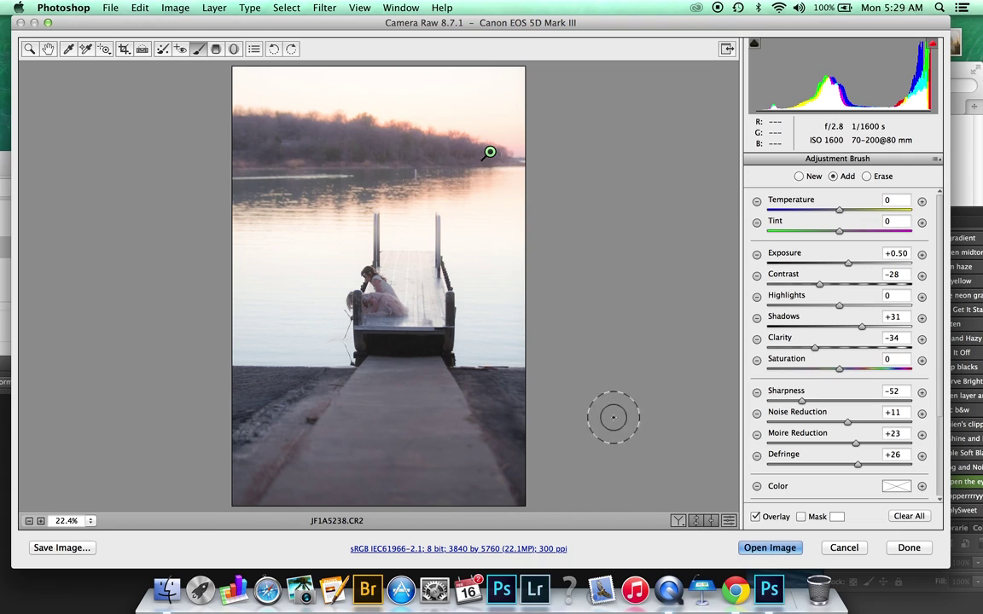
{"action": "left_click", "coordinate": [776, 550]}
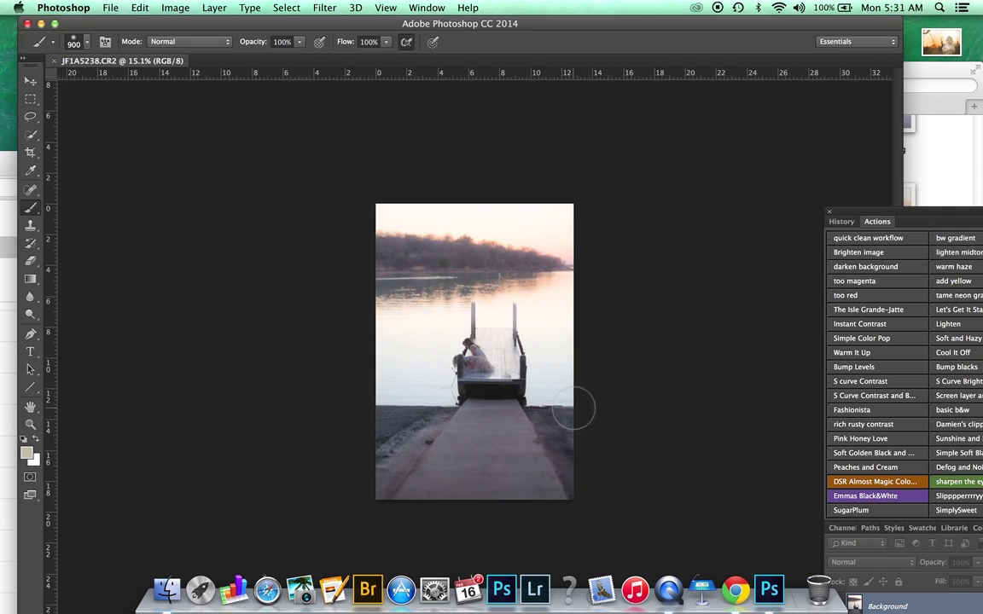
{"action": "scroll", "coordinate": [573, 403], "scroll_direction": "up", "scroll_amount": 3}
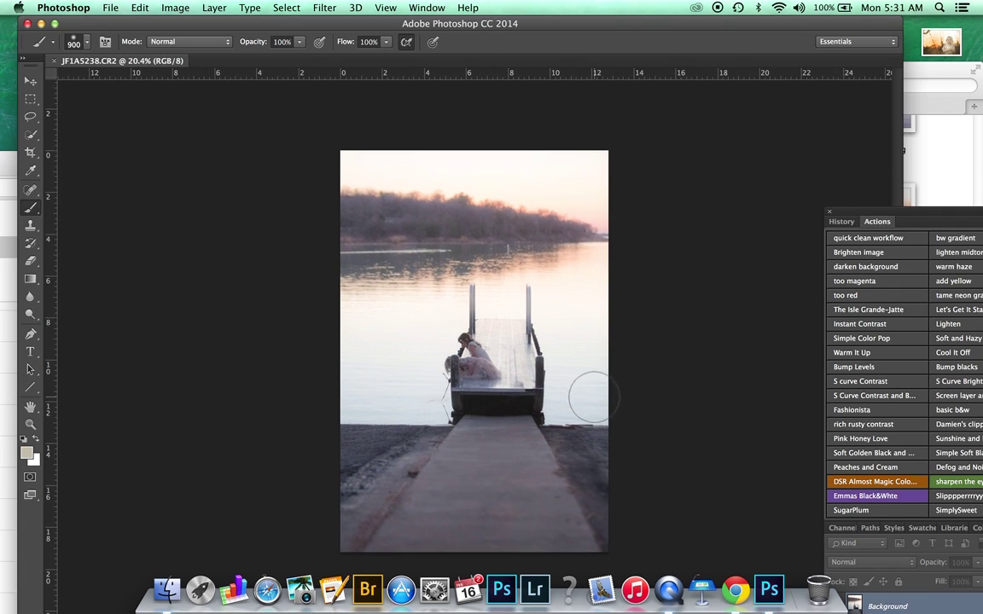
{"action": "scroll", "coordinate": [586, 405], "scroll_direction": "up", "scroll_amount": 1}
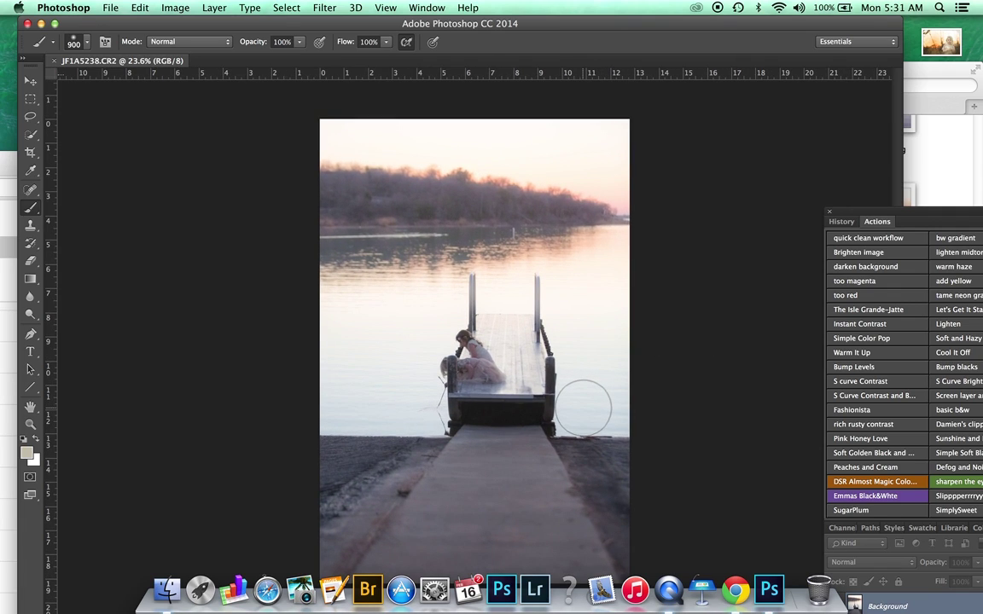
{"action": "scroll", "coordinate": [584, 408], "scroll_direction": "down", "scroll_amount": 1}
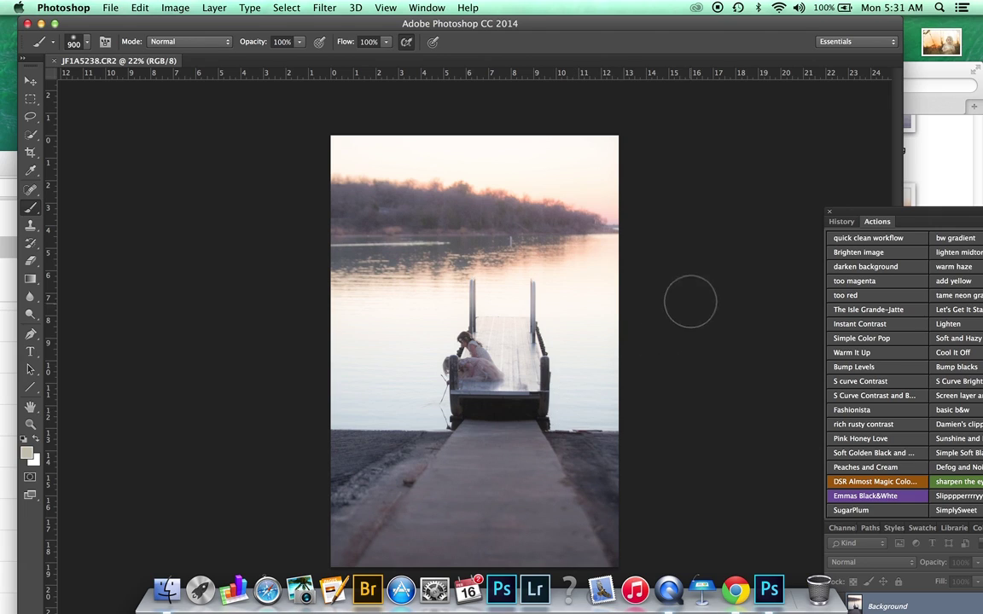
{"action": "scroll", "coordinate": [565, 341], "scroll_direction": "down", "scroll_amount": 1}
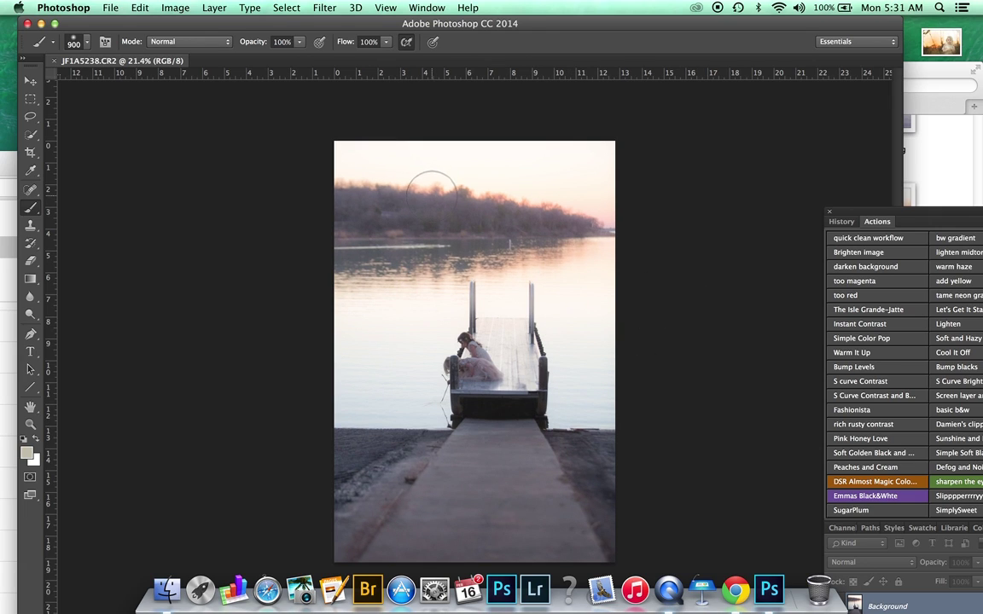
{"action": "scroll", "coordinate": [457, 208], "scroll_direction": "down", "scroll_amount": 1}
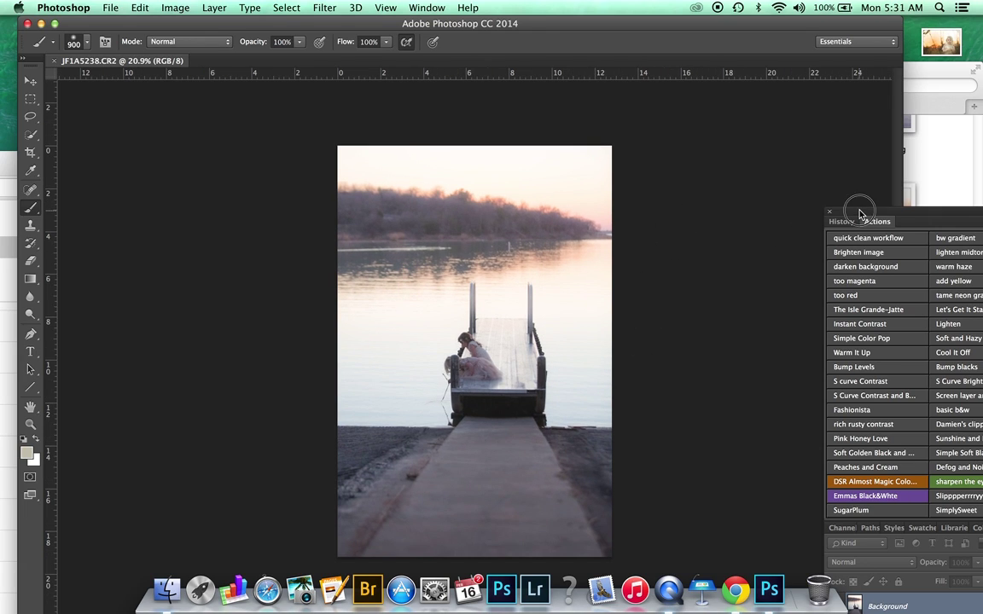
Bring the panel group fully into view with a shortened Actions area, and add a Gradient fill layer with the Linear style
{"action": "left_click_drag", "start_coordinate": [873, 219], "coordinate": [683, 65]}
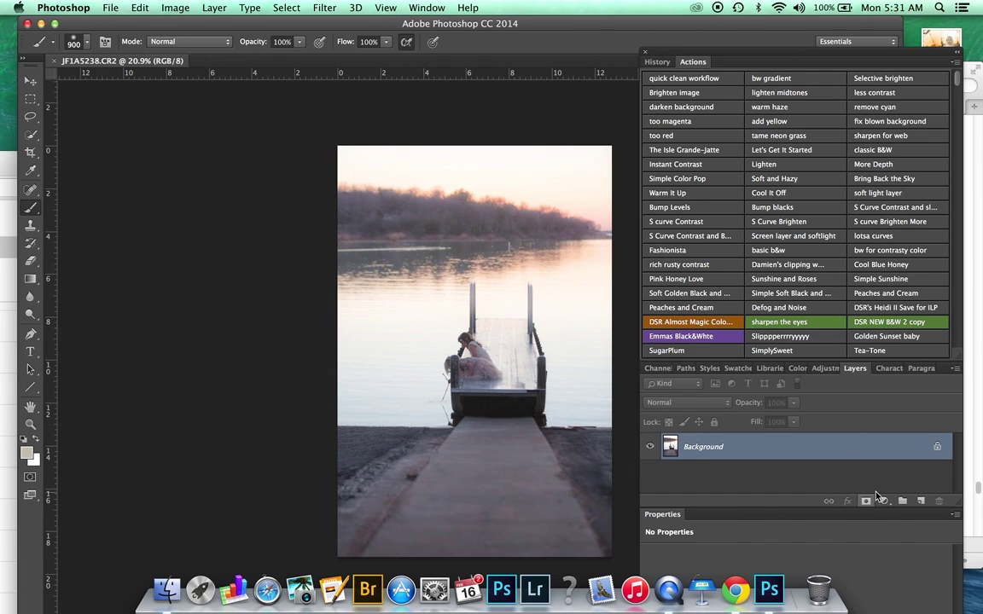
{"action": "left_click_drag", "start_coordinate": [853, 360], "coordinate": [839, 109]}
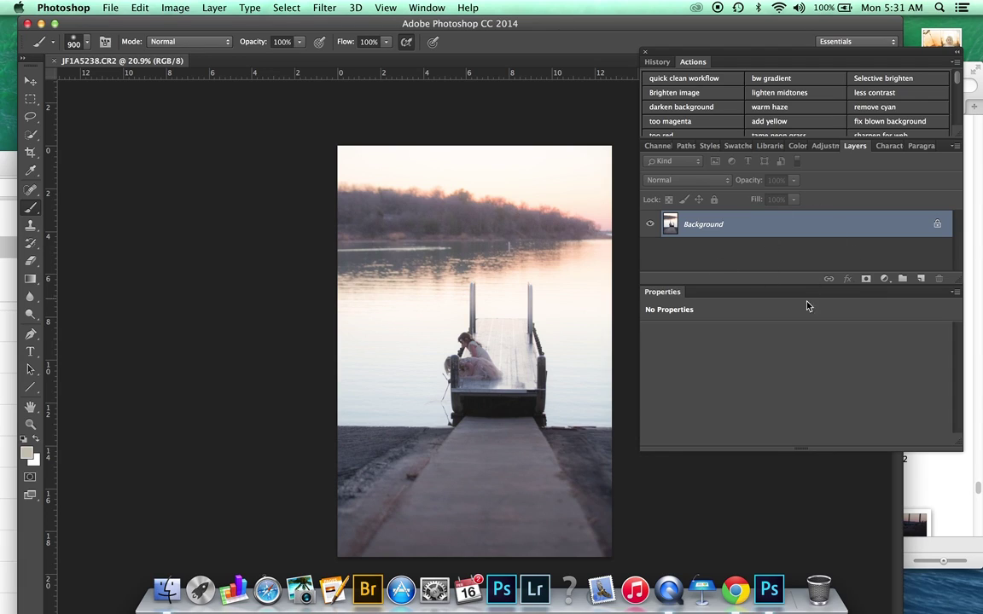
{"action": "left_click", "coordinate": [885, 279]}
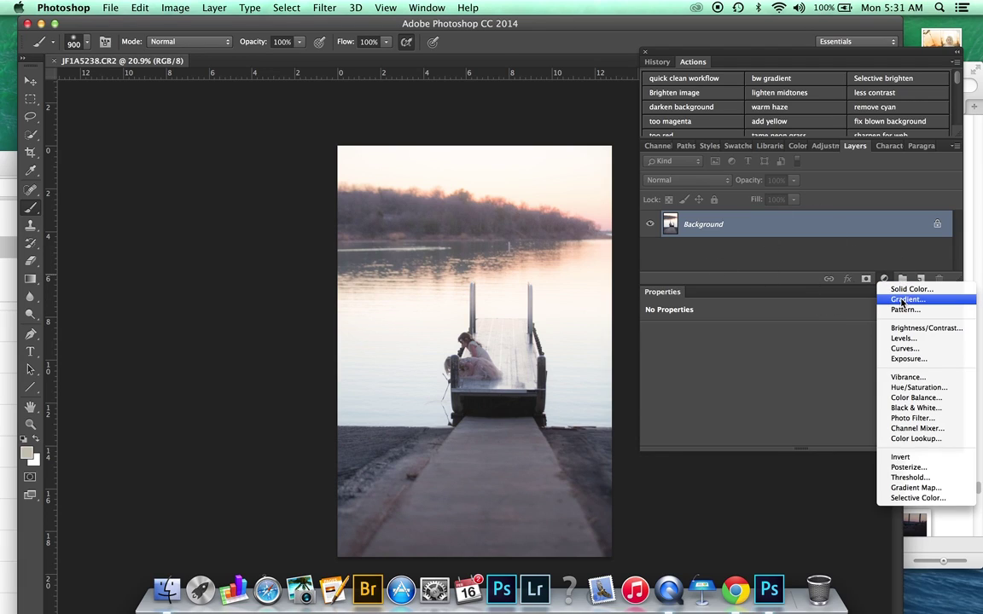
{"action": "left_click", "coordinate": [903, 303]}
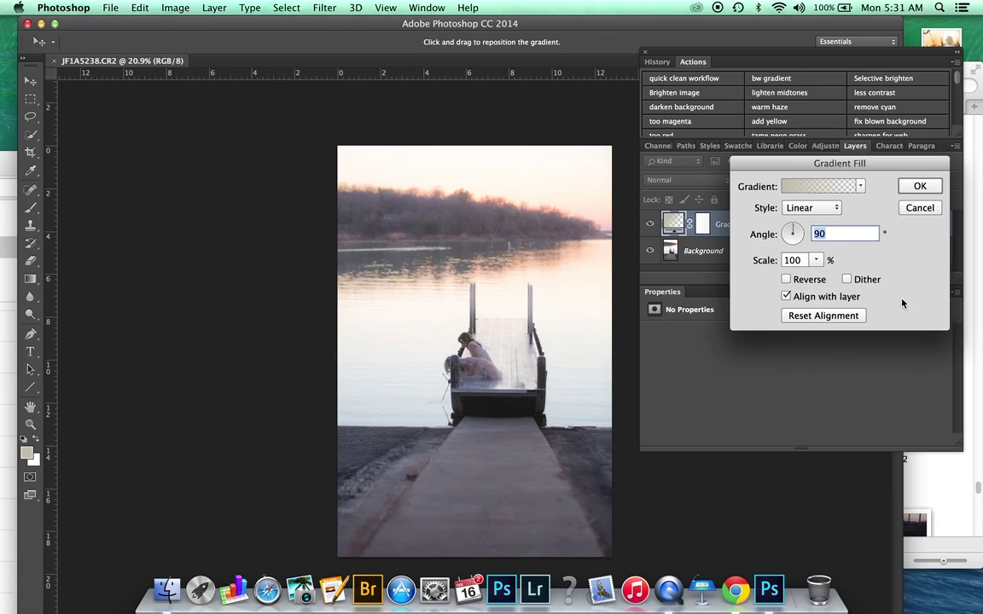
{"action": "left_click", "coordinate": [802, 210]}
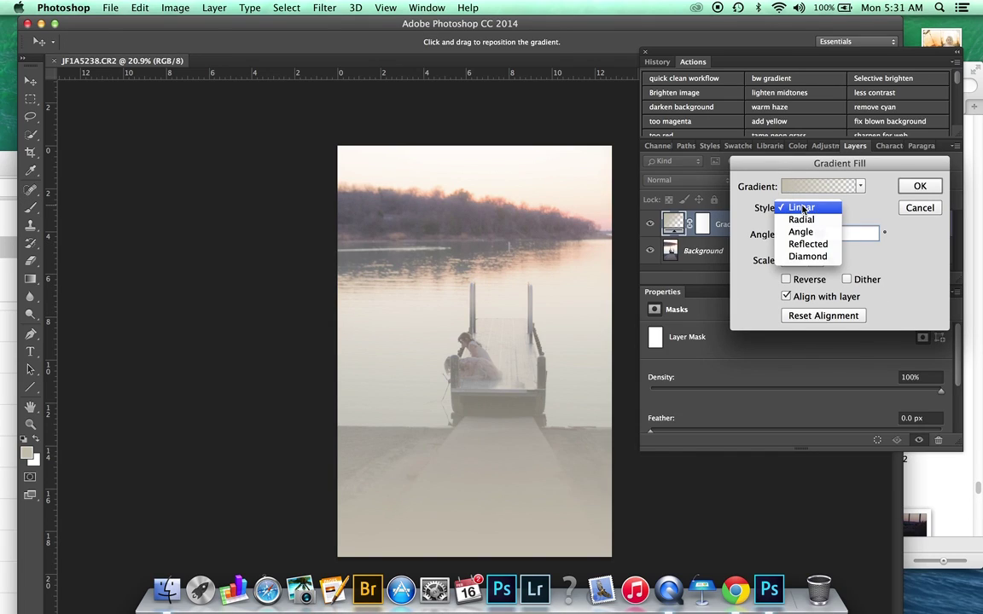
{"action": "left_click", "coordinate": [800, 212]}
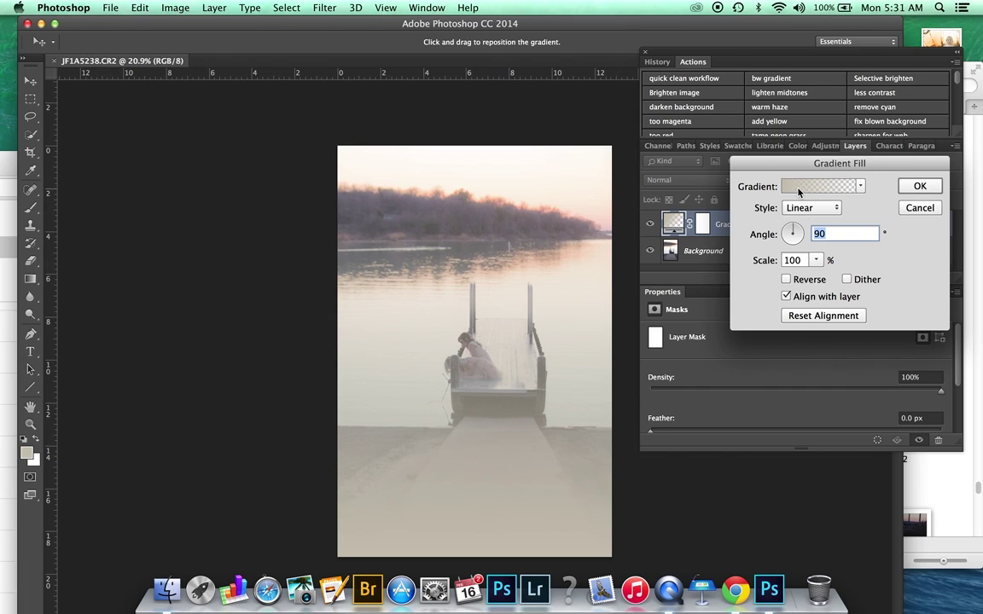
Set the gradient's starting colour stop to the peach tone f0b69c sampled from the sunset sky
{"action": "left_click", "coordinate": [799, 188]}
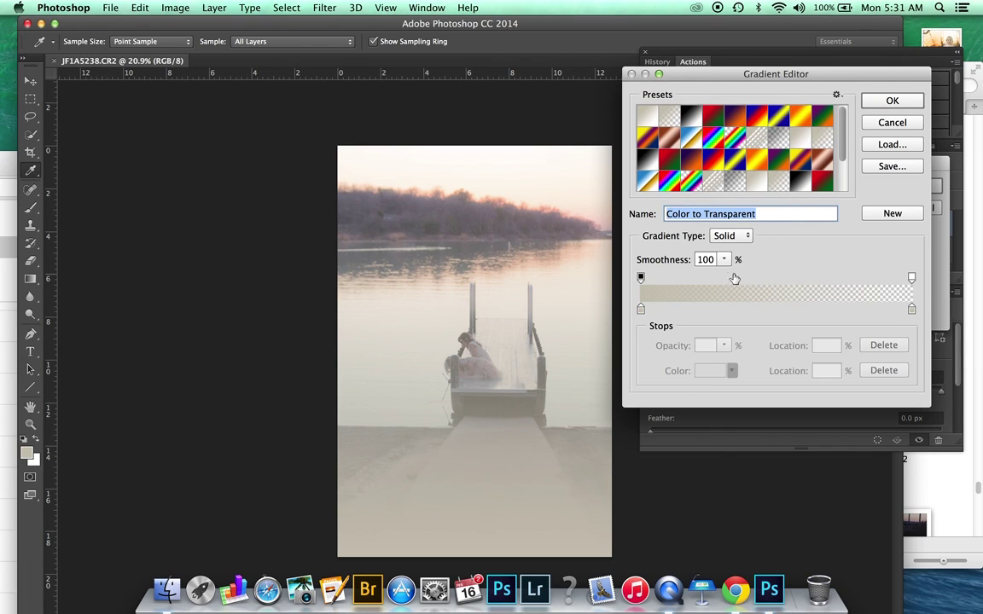
{"action": "double_click", "coordinate": [640, 309]}
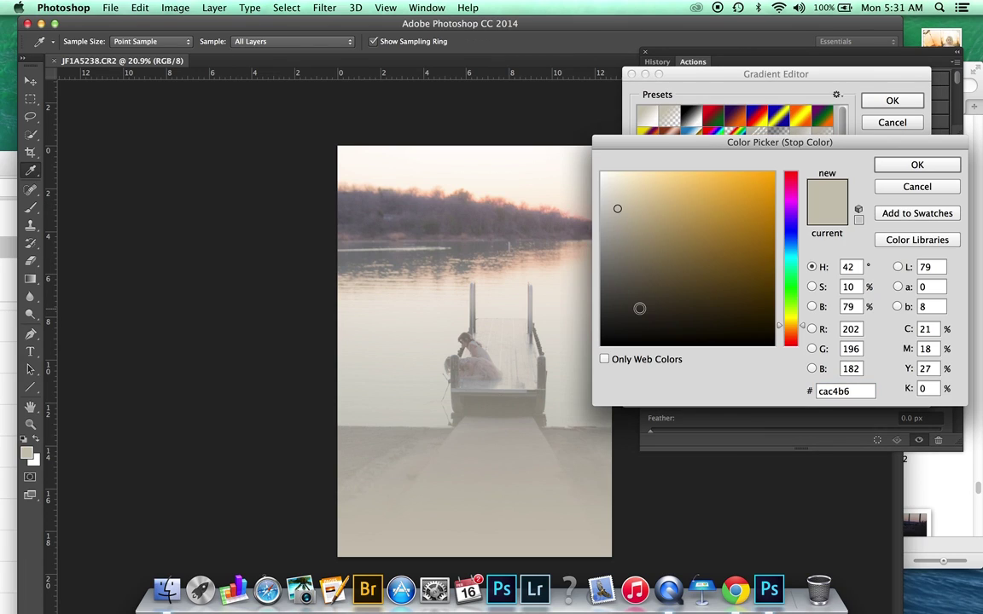
{"action": "left_click", "coordinate": [545, 206]}
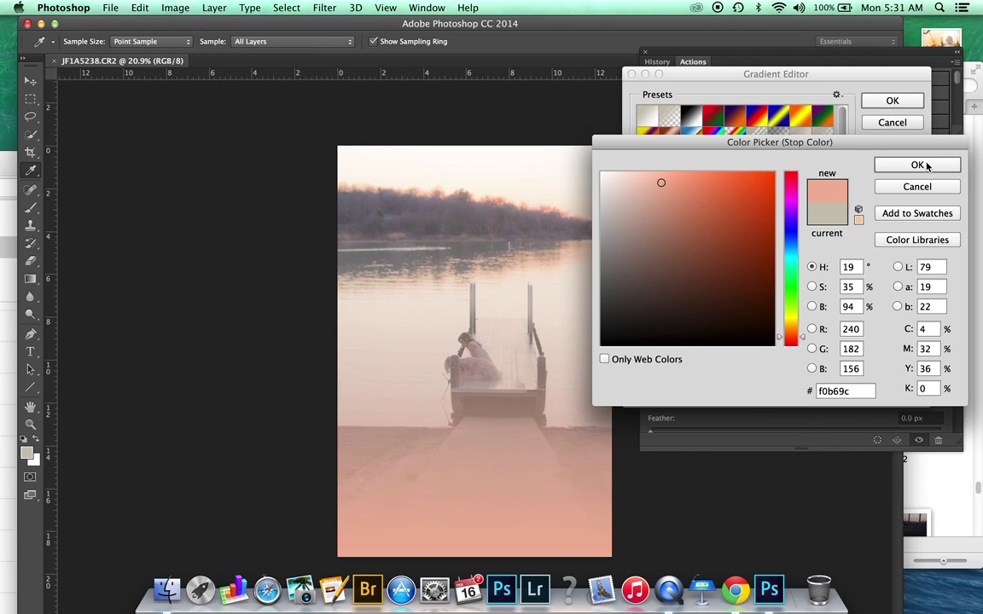
{"action": "left_click", "coordinate": [917, 166]}
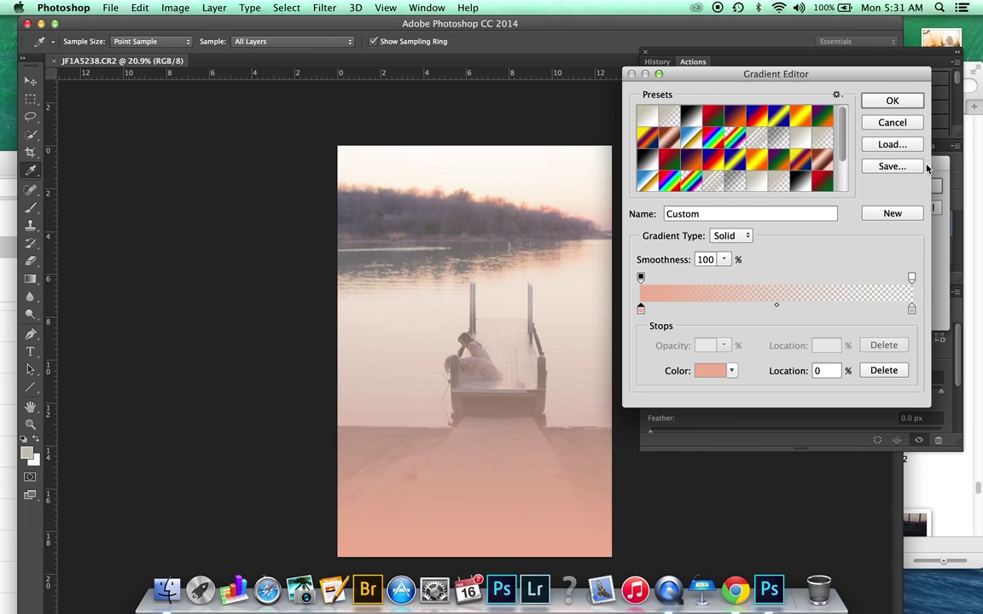
Set the gradient's ending colour stop to the bright pink fcaff7
{"action": "double_click", "coordinate": [911, 309]}
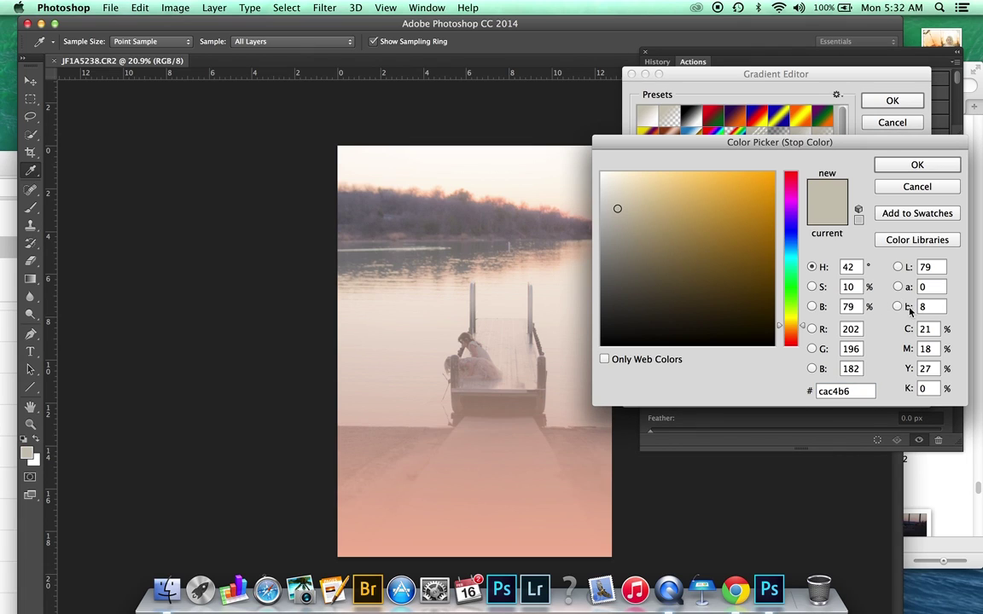
{"action": "left_click_drag", "start_coordinate": [789, 183], "coordinate": [789, 197]}
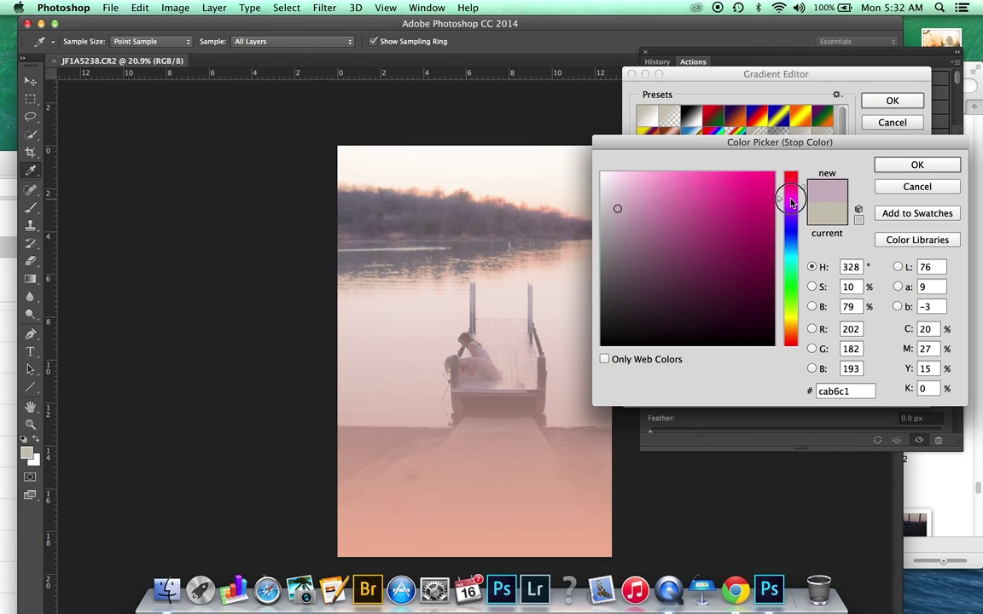
{"action": "left_click", "coordinate": [625, 173]}
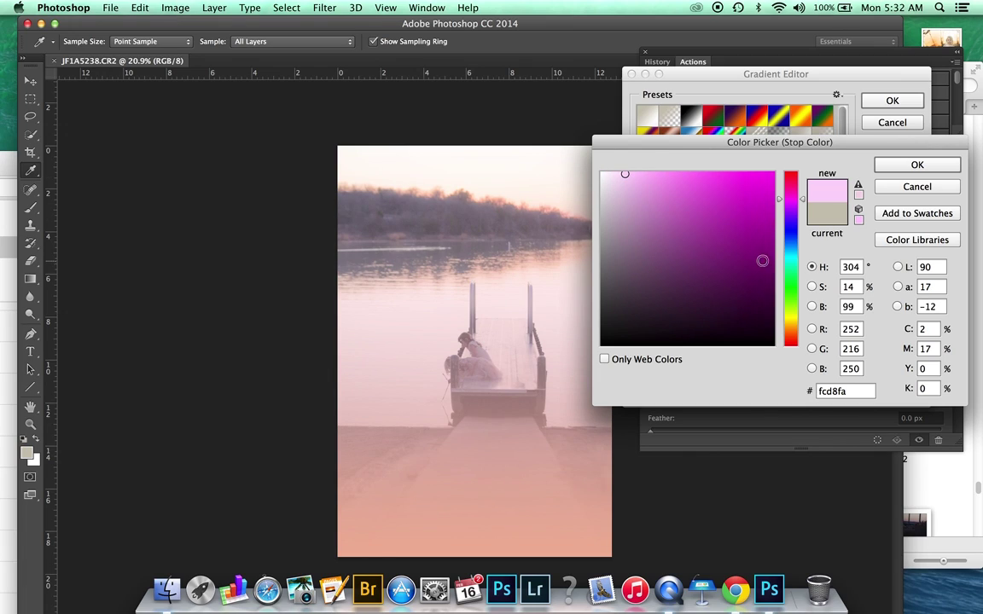
{"action": "left_click", "coordinate": [636, 197]}
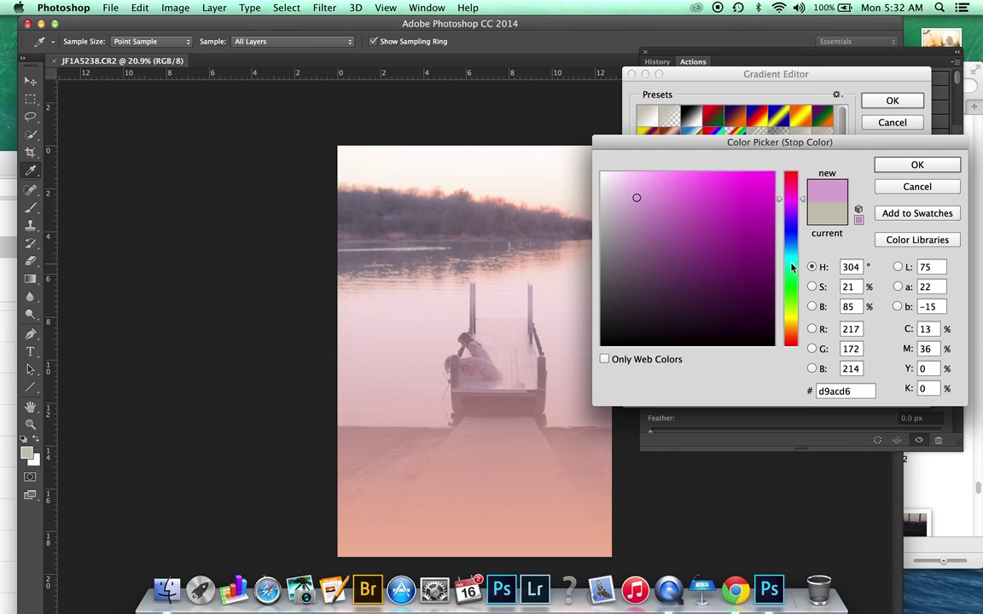
{"action": "left_click", "coordinate": [647, 180]}
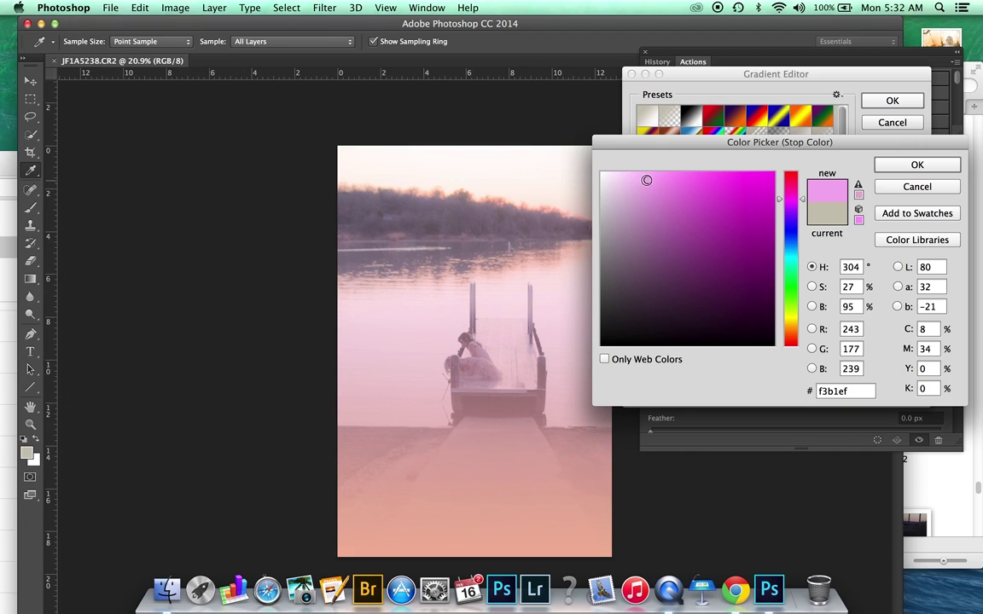
{"action": "left_click", "coordinate": [654, 173]}
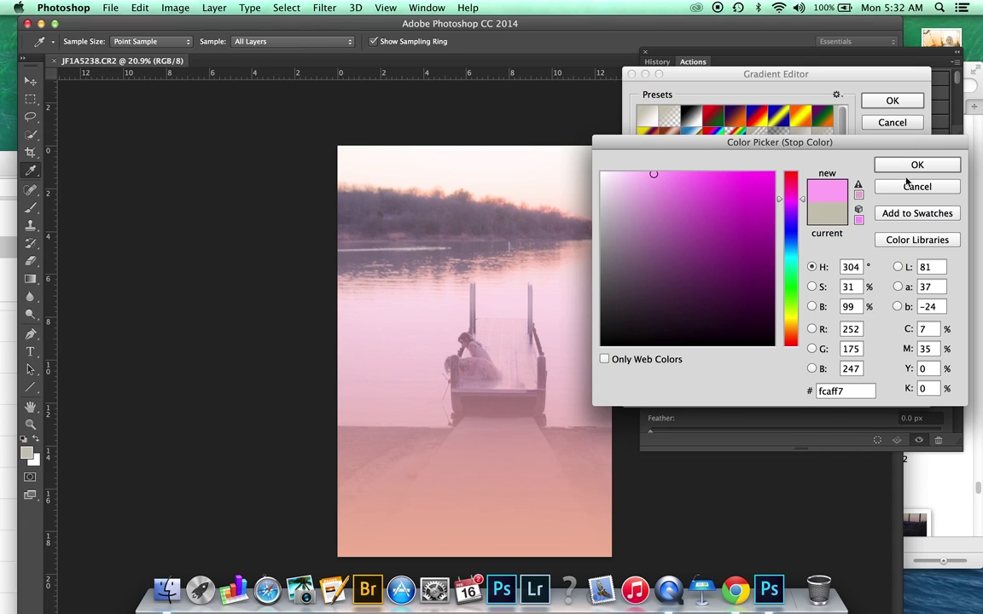
{"action": "left_click", "coordinate": [917, 165]}
Add a middle colour stop at 46% in the gradient and set its colour to the aqua 92f4f3
{"action": "mouse_move", "coordinate": [772, 309]}
{"action": "left_mouse_down"}
{"action": "mouse_move", "coordinate": [785, 309]}
{"action": "mouse_move", "coordinate": [768, 308]}
{"action": "left_mouse_up"}
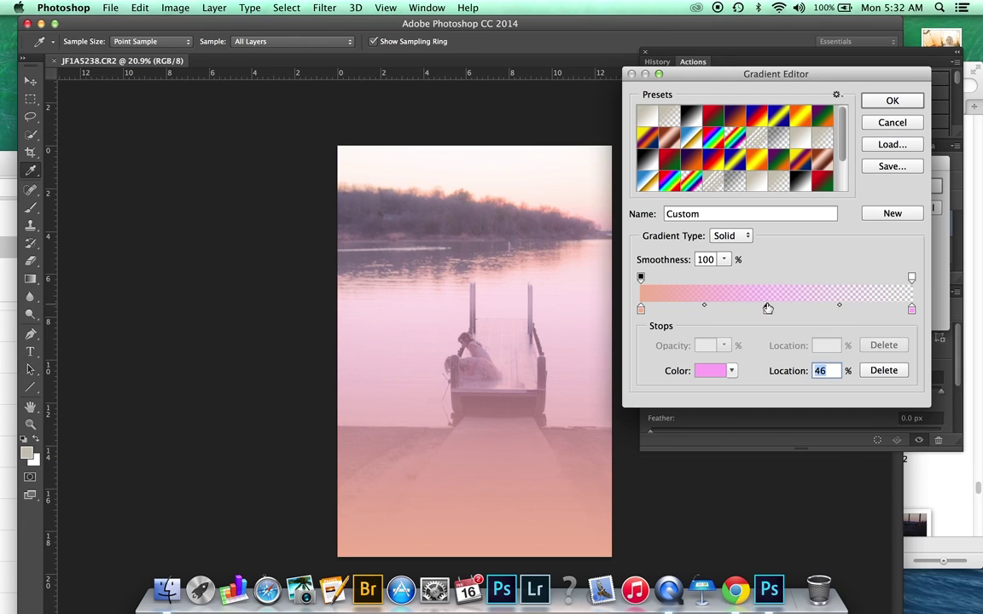
{"action": "double_click", "coordinate": [767, 309]}
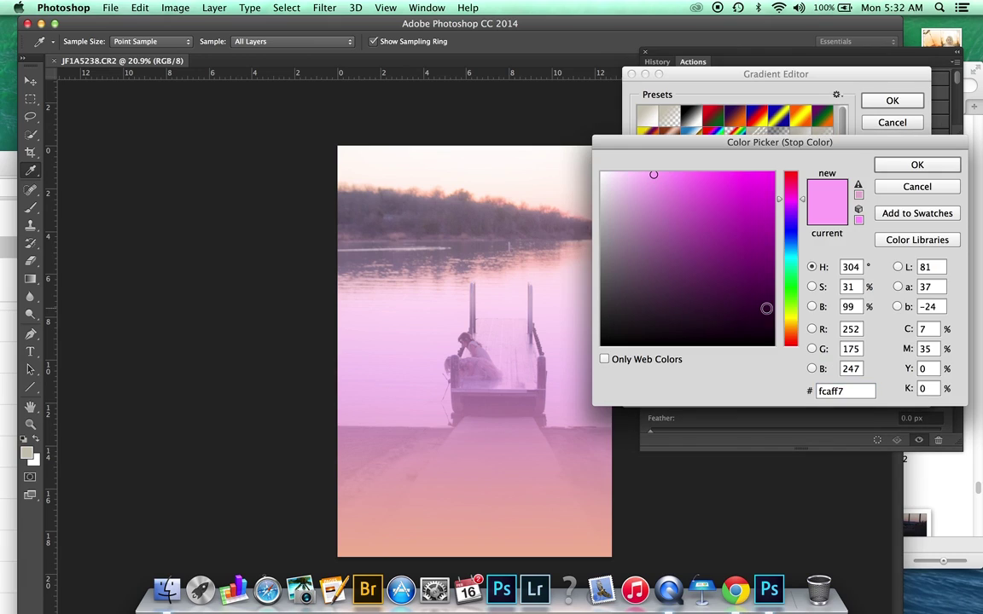
{"action": "left_click", "coordinate": [562, 275]}
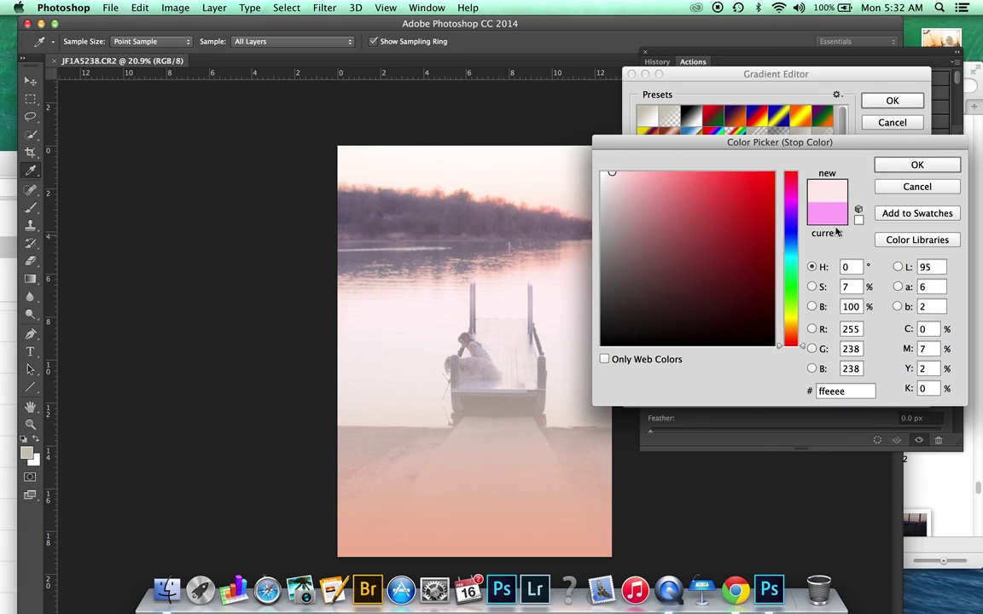
{"action": "left_click", "coordinate": [796, 259]}
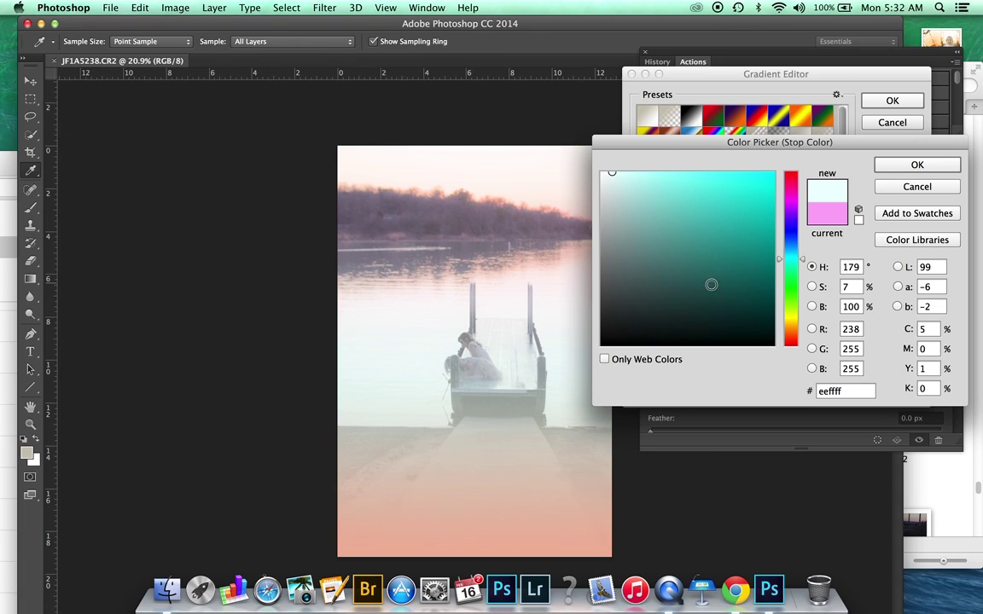
{"action": "left_click", "coordinate": [669, 179]}
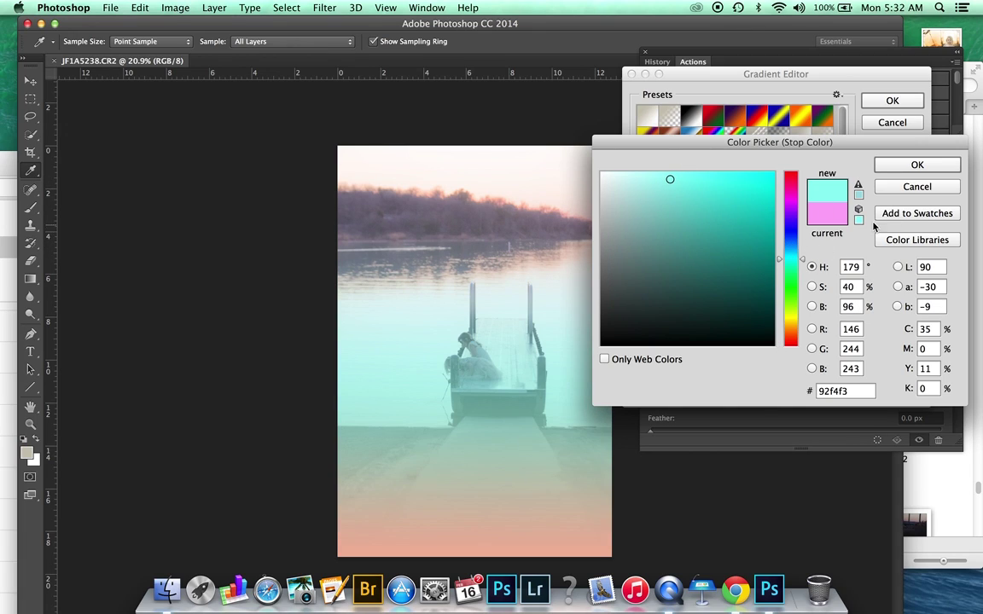
{"action": "left_click", "coordinate": [912, 167]}
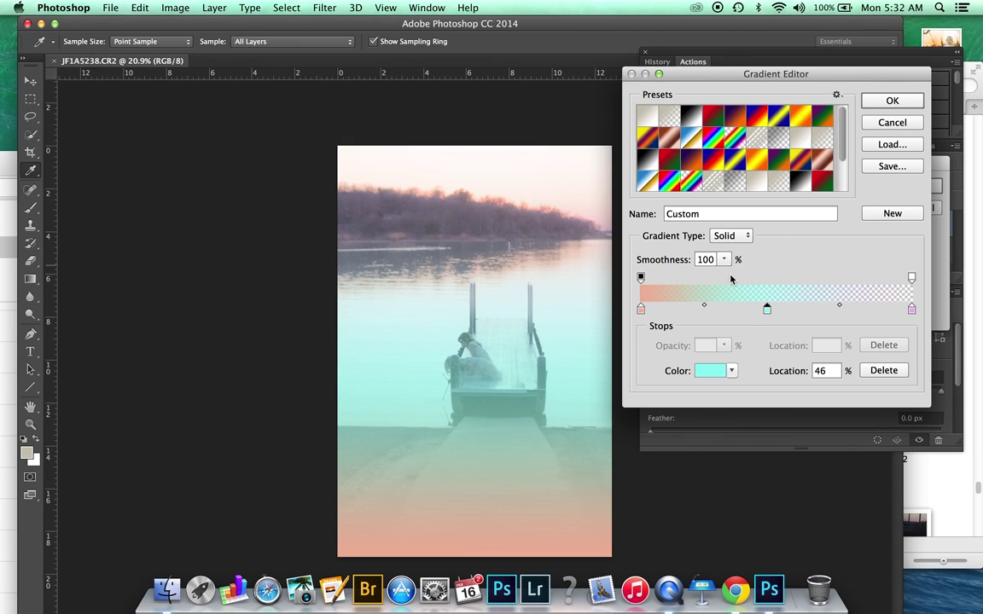
Accept the gradient with an angle of -93.18° so the peach starts at the sky, and set the fill layer's blend mode to Multiply
{"action": "left_click", "coordinate": [897, 100]}
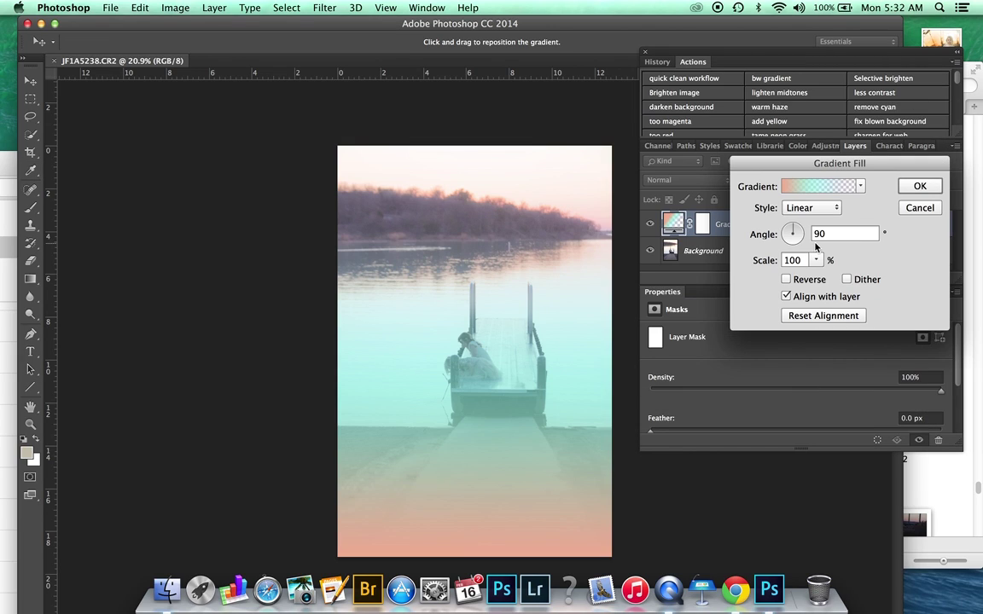
{"action": "left_click_drag", "start_coordinate": [793, 230], "coordinate": [792, 237]}
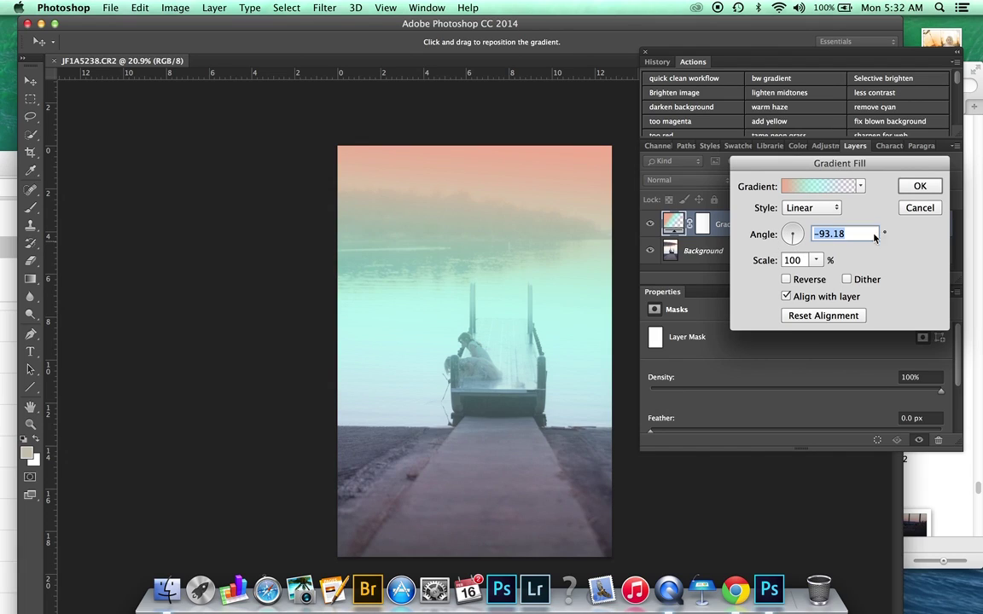
{"action": "left_click", "coordinate": [919, 186]}
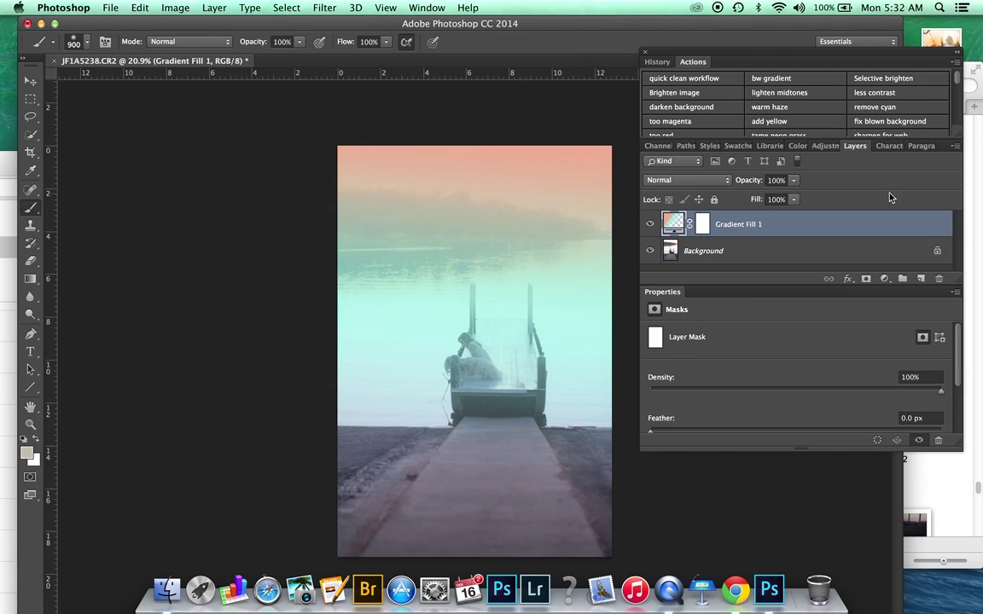
{"action": "left_click", "coordinate": [685, 180]}
{"action": "left_click", "coordinate": [679, 220]}
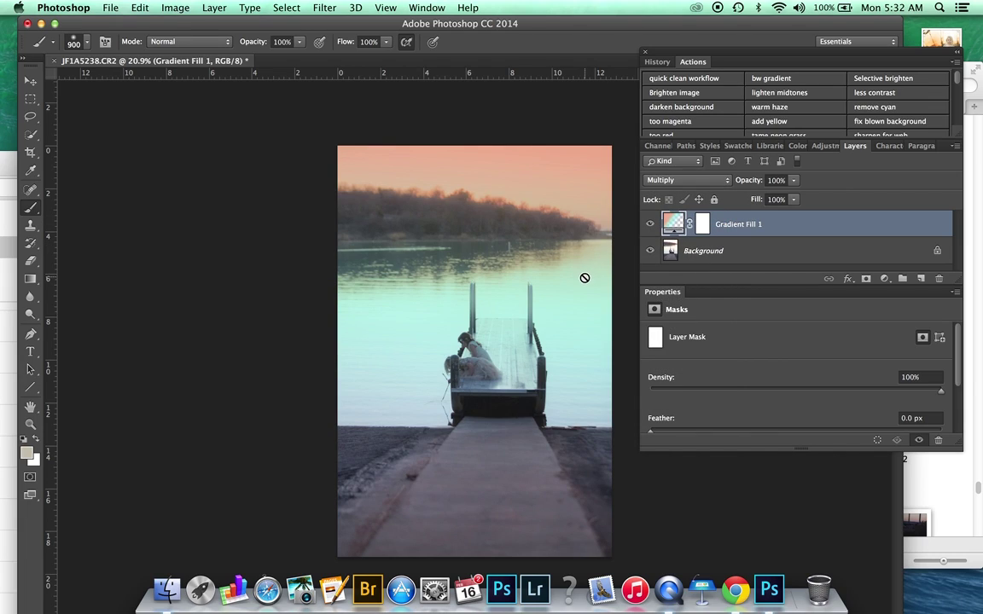
{"action": "scroll", "coordinate": [595, 315], "scroll_direction": "down", "scroll_amount": 1}
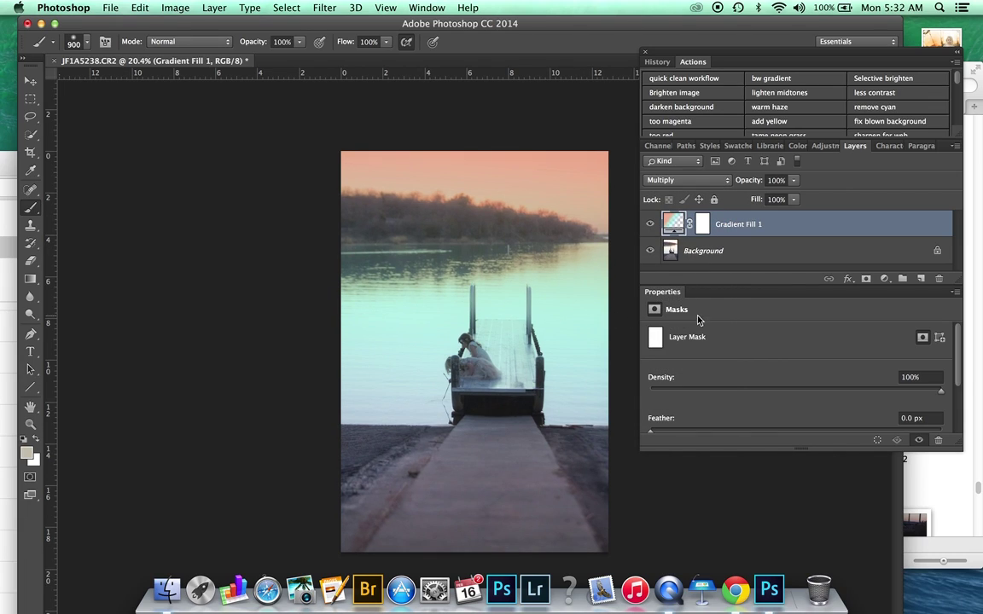
Paint black on the gradient layer's mask over the seated woman and the dock platform
{"action": "left_click", "coordinate": [703, 224]}
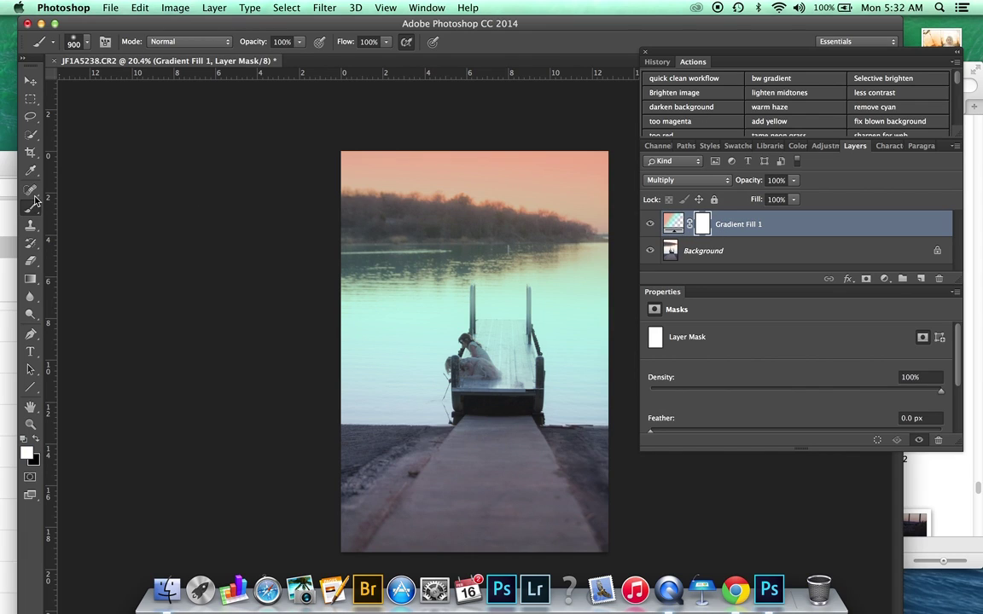
{"action": "key", "text": "x"}
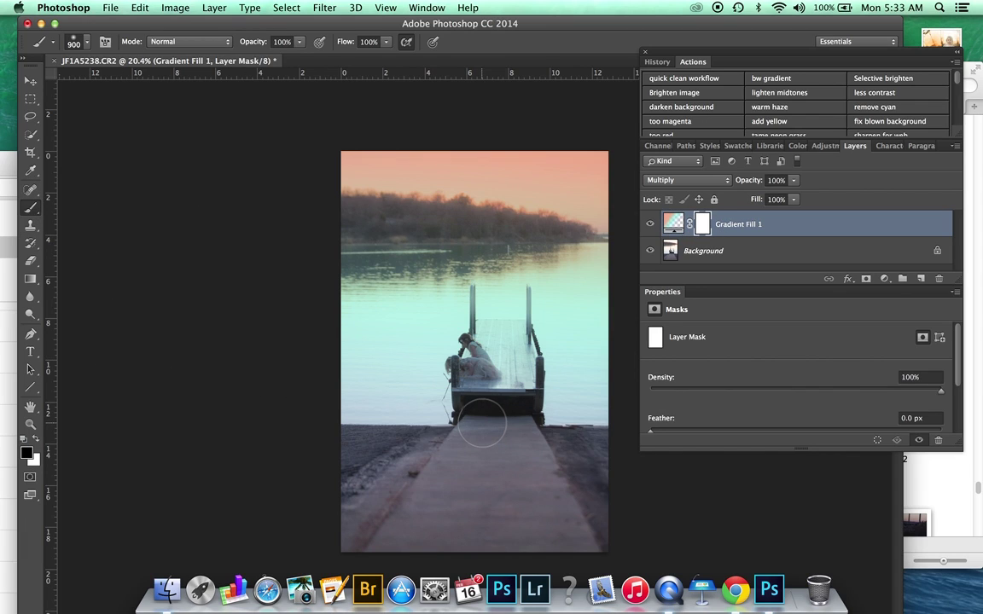
{"action": "scroll", "coordinate": [431, 350], "scroll_direction": "up", "scroll_amount": 5}
{"action": "mouse_move", "coordinate": [438, 362]}
{"action": "left_mouse_down"}
{"action": "mouse_move", "coordinate": [434, 345]}
{"action": "mouse_move", "coordinate": [417, 351]}
{"action": "mouse_move", "coordinate": [519, 372]}
{"action": "mouse_move", "coordinate": [443, 376]}
{"action": "mouse_move", "coordinate": [422, 277]}
{"action": "mouse_move", "coordinate": [486, 286]}
{"action": "mouse_move", "coordinate": [545, 270]}
{"action": "mouse_move", "coordinate": [498, 292]}
{"action": "mouse_move", "coordinate": [526, 292]}
{"action": "mouse_move", "coordinate": [576, 268]}
{"action": "mouse_move", "coordinate": [593, 353]}
{"action": "mouse_move", "coordinate": [436, 316]}
{"action": "mouse_move", "coordinate": [431, 351]}
{"action": "mouse_move", "coordinate": [512, 363]}
{"action": "mouse_move", "coordinate": [556, 328]}
{"action": "mouse_move", "coordinate": [586, 395]}
{"action": "mouse_move", "coordinate": [605, 308]}
{"action": "mouse_move", "coordinate": [515, 288]}
{"action": "mouse_move", "coordinate": [559, 320]}
{"action": "mouse_move", "coordinate": [465, 300]}
{"action": "mouse_move", "coordinate": [453, 390]}
{"action": "mouse_move", "coordinate": [465, 423]}
{"action": "mouse_move", "coordinate": [531, 467]}
{"action": "mouse_move", "coordinate": [592, 450]}
{"action": "mouse_move", "coordinate": [553, 401]}
{"action": "mouse_move", "coordinate": [469, 371]}
{"action": "left_mouse_up"}
{"action": "key", "text": "super+0"}
{"action": "key", "text": "super+minus"}
Paint black on the gradient layer's mask over the water around the dock with a 1100 px brush at 62% opacity
{"action": "key", "text": "bracketright"}
{"action": "key", "text": "bracketright"}
{"action": "key", "text": "bracketright"}
{"action": "key", "text": "bracketright"}
{"action": "key", "text": "bracketright"}
{"action": "key", "text": "bracketright"}
{"action": "key", "text": "bracketright"}
{"action": "key", "text": "bracketright"}
{"action": "key", "text": "bracketright"}
{"action": "key", "text": "super+minus"}
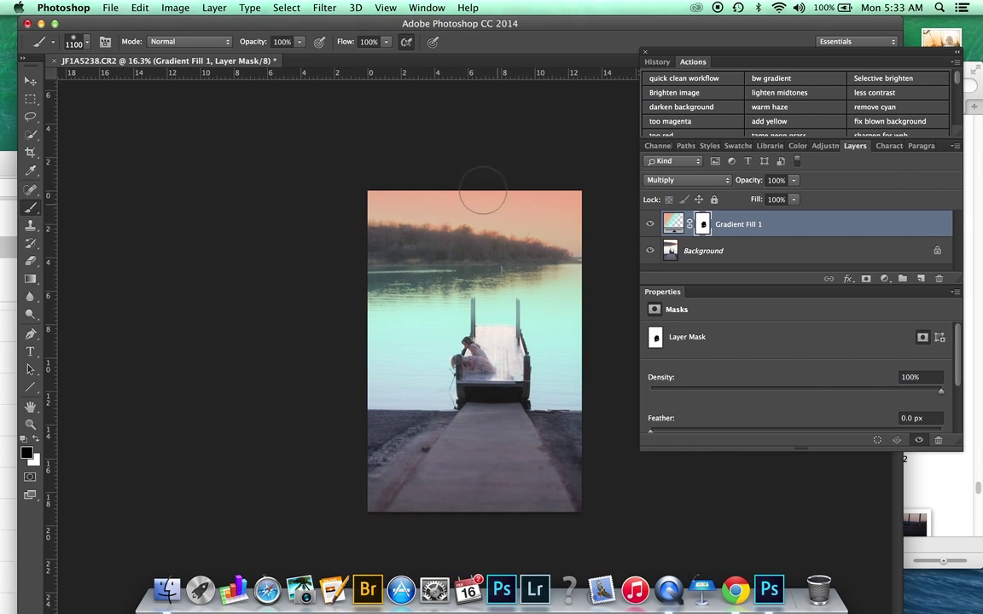
{"action": "left_click", "coordinate": [299, 41]}
{"action": "left_click_drag", "start_coordinate": [302, 56], "coordinate": [276, 60]}
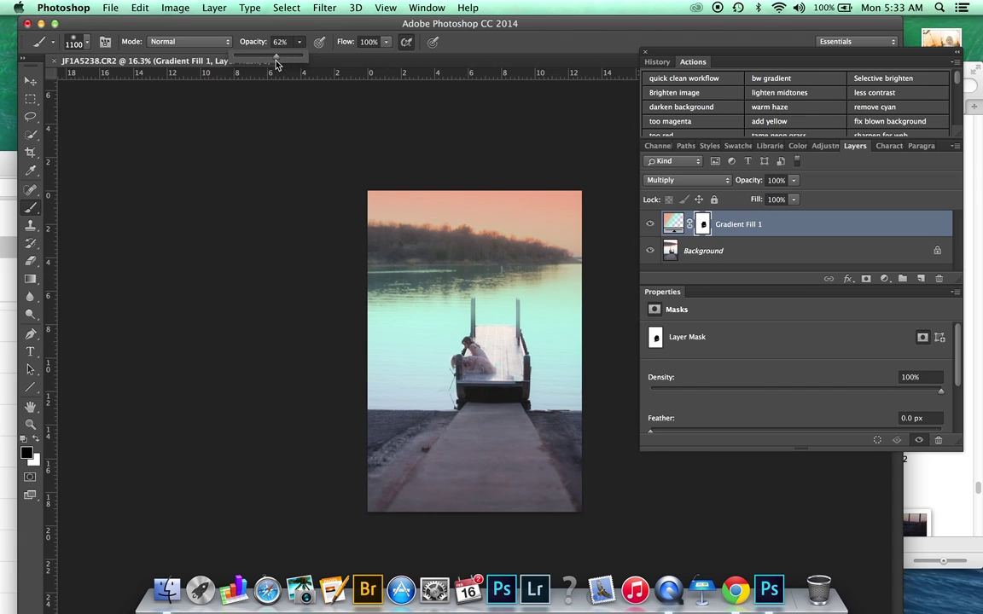
{"action": "mouse_move", "coordinate": [499, 351]}
{"action": "left_mouse_down"}
{"action": "mouse_move", "coordinate": [528, 347]}
{"action": "mouse_move", "coordinate": [534, 329]}
{"action": "left_mouse_up"}
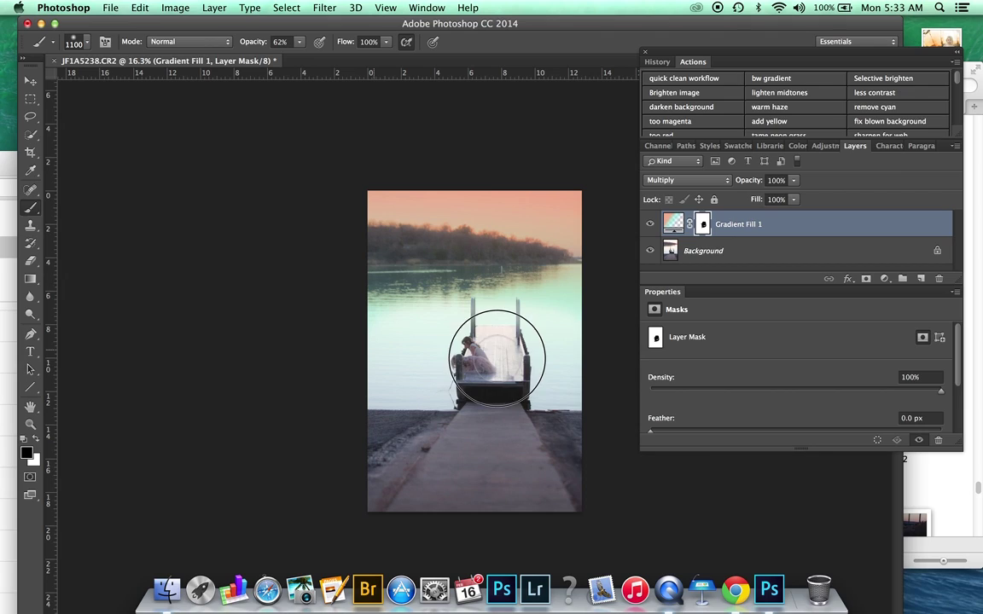
{"action": "left_click_drag", "start_coordinate": [498, 358], "coordinate": [554, 376]}
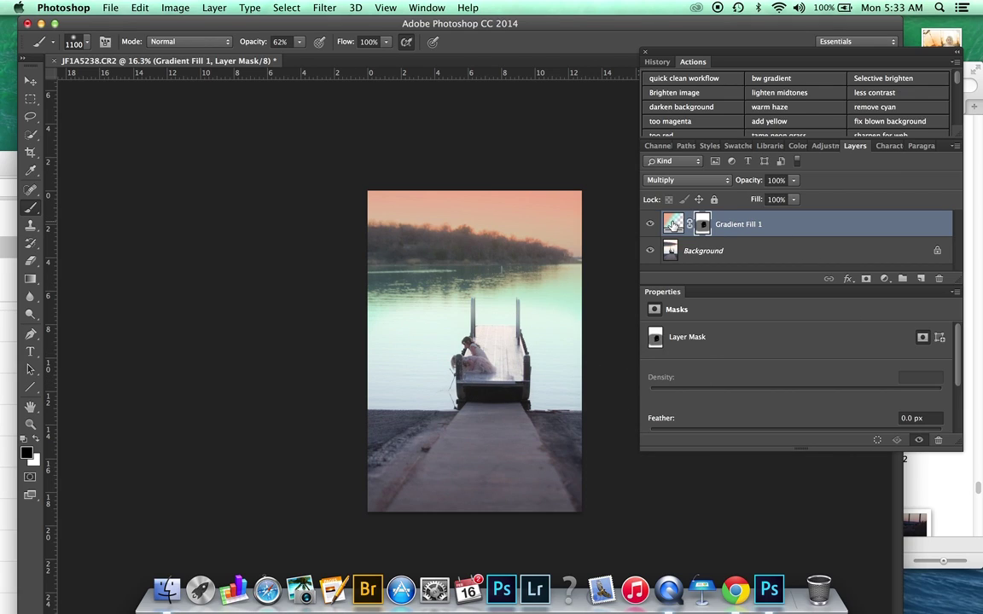
Reopen the fill layer's gradient and rearrange the colour stops so pink sits between the peach and the aqua, with aqua at 69%
{"action": "left_click", "coordinate": [673, 224]}
{"action": "double_click", "coordinate": [677, 226]}
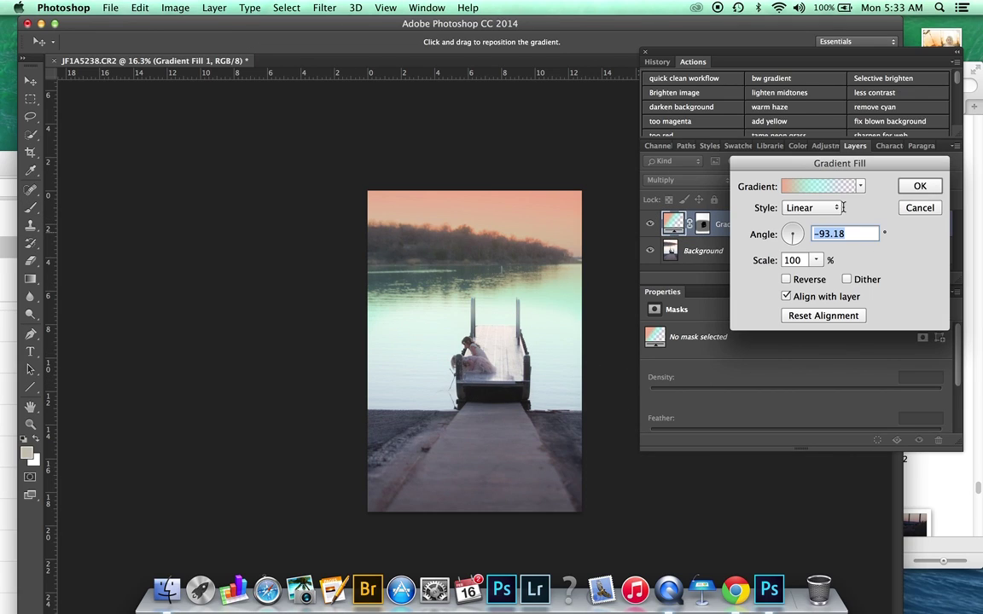
{"action": "left_click", "coordinate": [819, 186]}
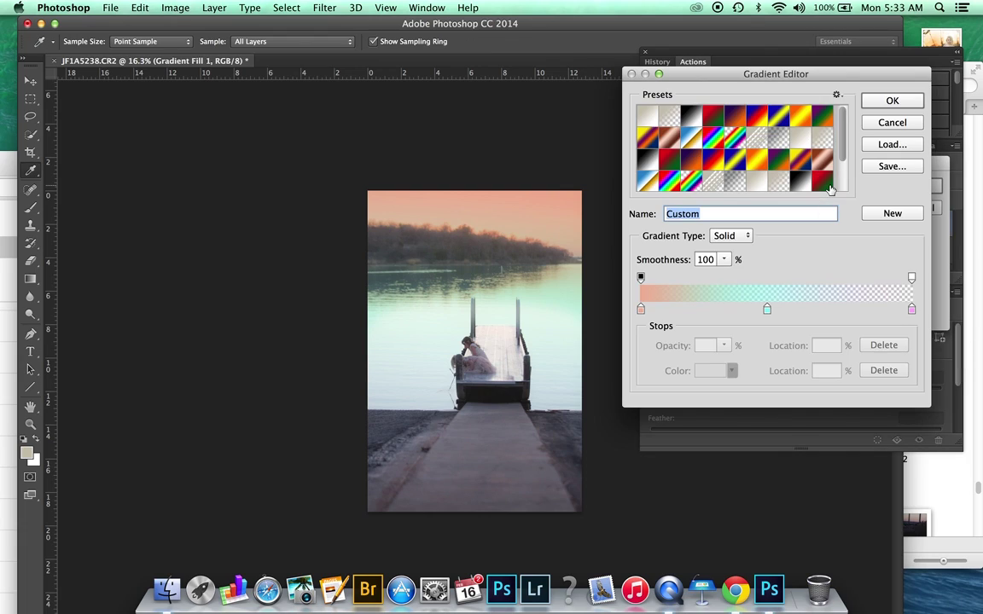
{"action": "left_click_drag", "start_coordinate": [911, 309], "coordinate": [827, 311]}
{"action": "left_click", "coordinate": [884, 300]}
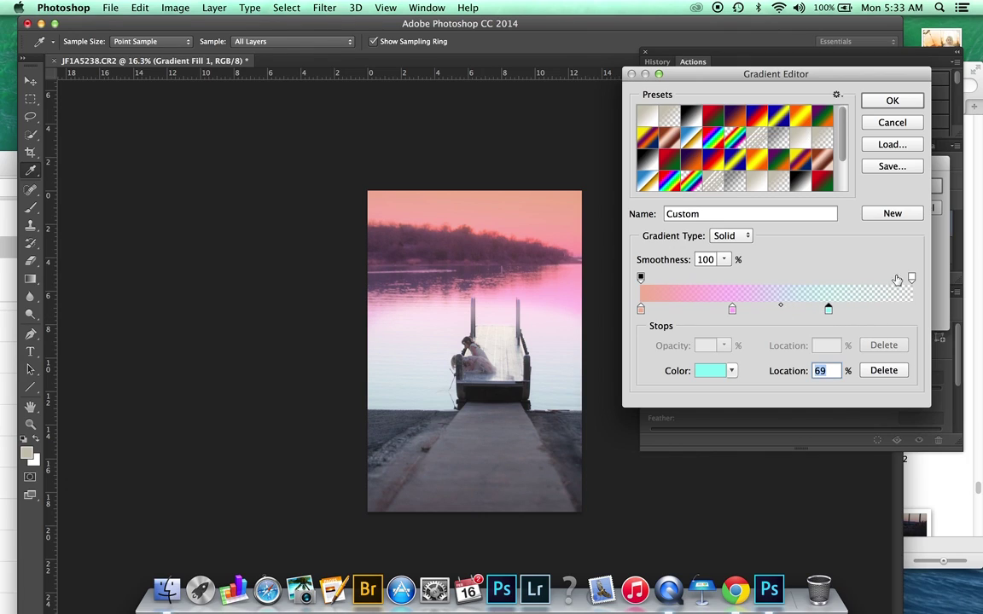
Move the gradient's transparent opacity stop to 64% and shift the aqua colour stop inward just before it
{"action": "left_click_drag", "start_coordinate": [909, 276], "coordinate": [836, 278]}
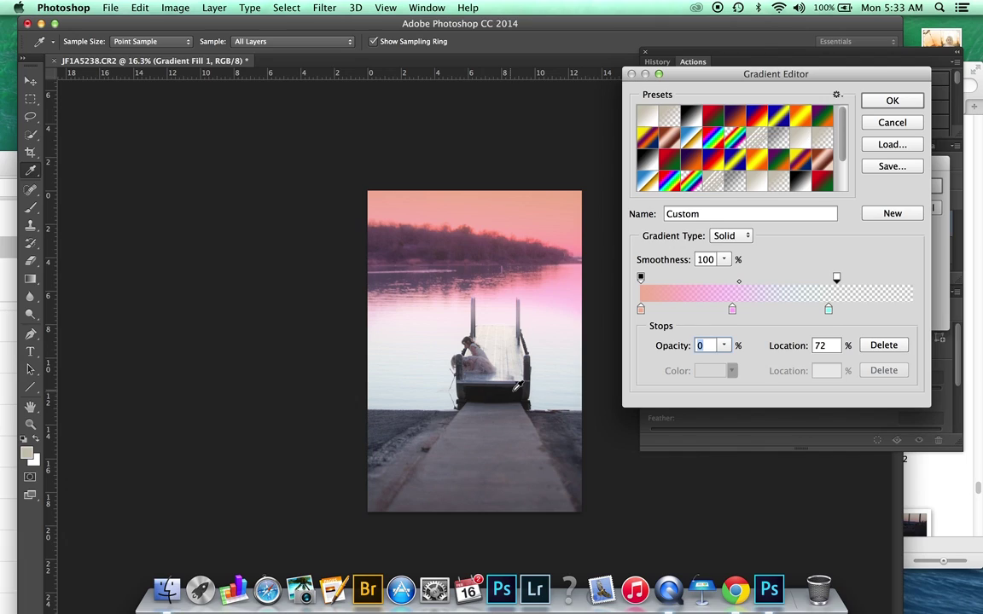
{"action": "left_click_drag", "start_coordinate": [829, 309], "coordinate": [813, 279]}
{"action": "scroll", "coordinate": [522, 358], "scroll_direction": "up", "scroll_amount": 2}
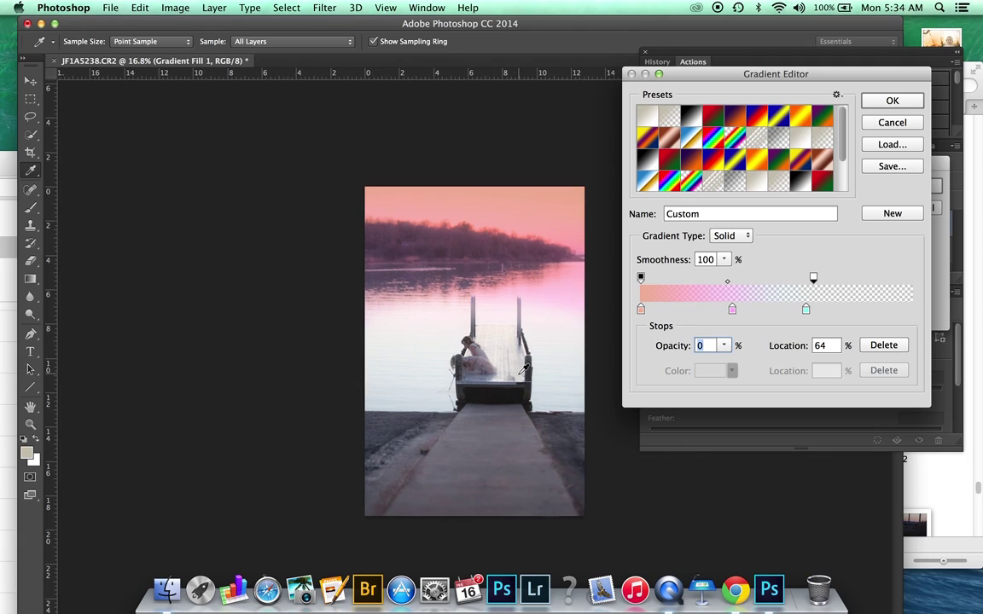
Move the pink colour stop to 41% and lighten its colour to fad6f8
{"action": "left_click_drag", "start_coordinate": [732, 313], "coordinate": [751, 313]}
{"action": "double_click", "coordinate": [752, 312]}
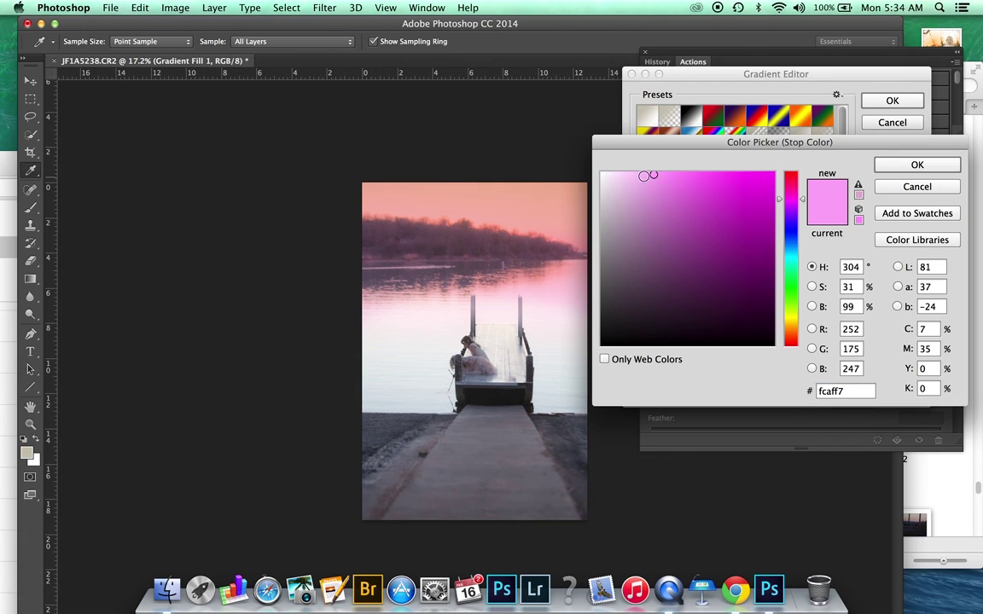
{"action": "left_click", "coordinate": [627, 176]}
{"action": "left_click_drag", "start_coordinate": [627, 176], "coordinate": [625, 175]}
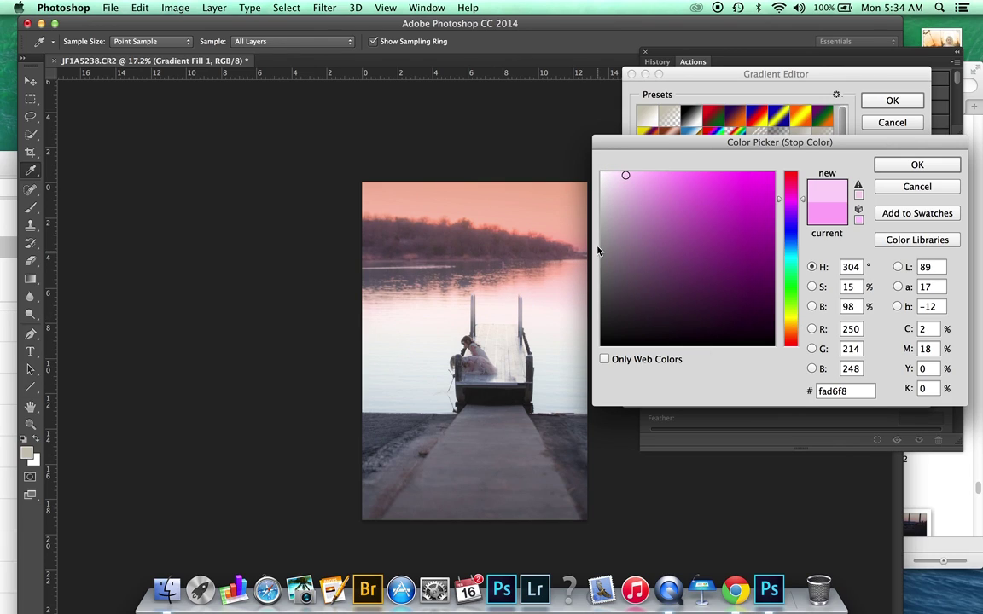
{"action": "left_click", "coordinate": [917, 166]}
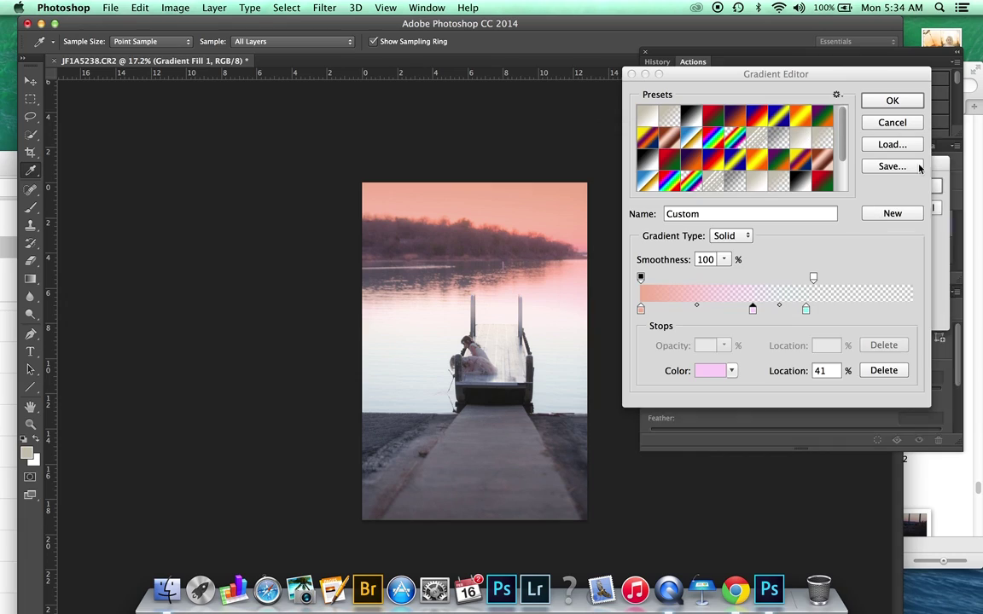
Lighten the gradient's starting peach colour stop to fedaca and accept the edited gradient
{"action": "left_click", "coordinate": [640, 309]}
{"action": "double_click", "coordinate": [642, 311]}
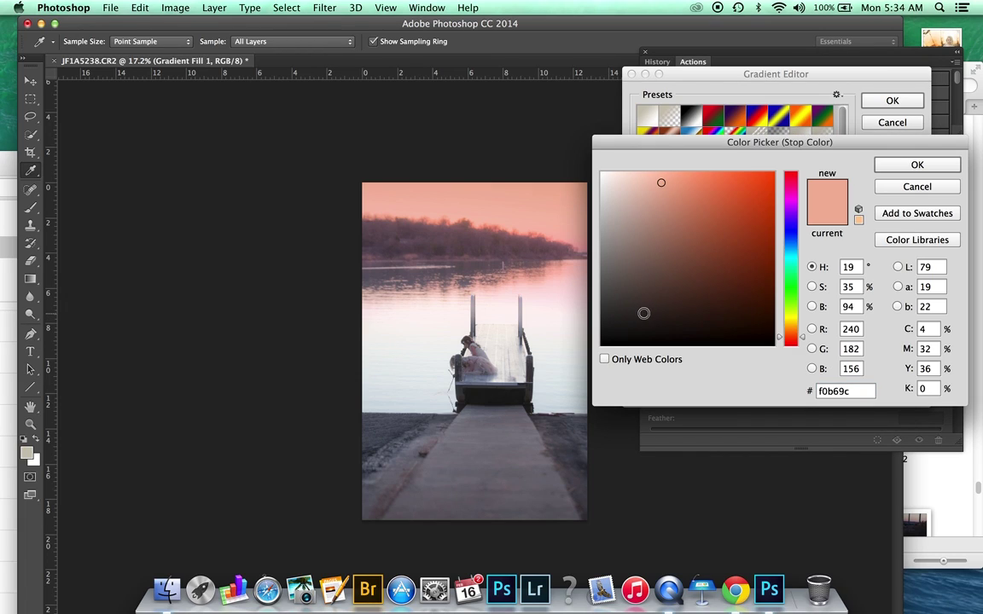
{"action": "left_click", "coordinate": [637, 174]}
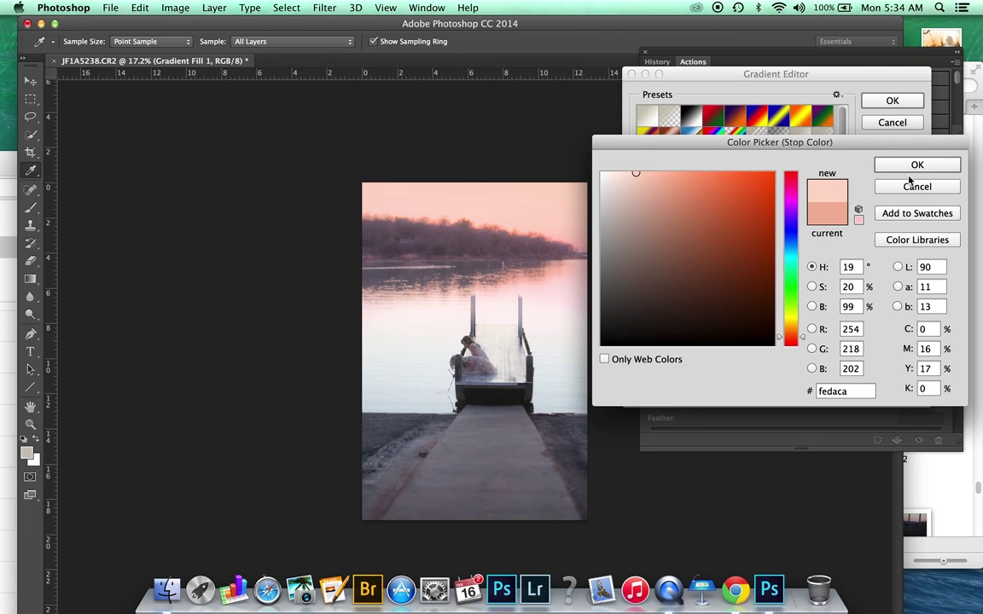
{"action": "left_click", "coordinate": [917, 164]}
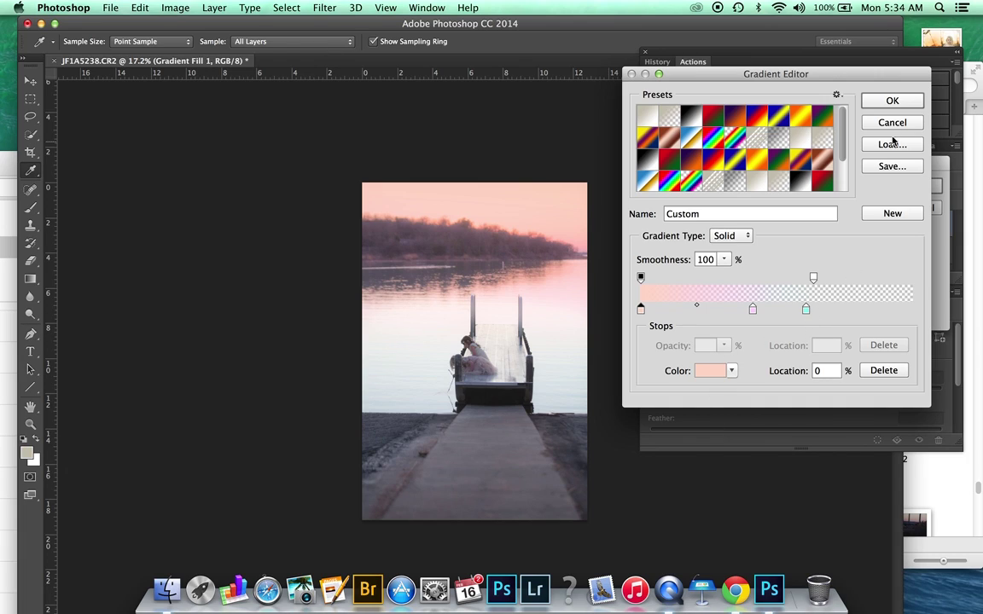
{"action": "left_click", "coordinate": [897, 101]}
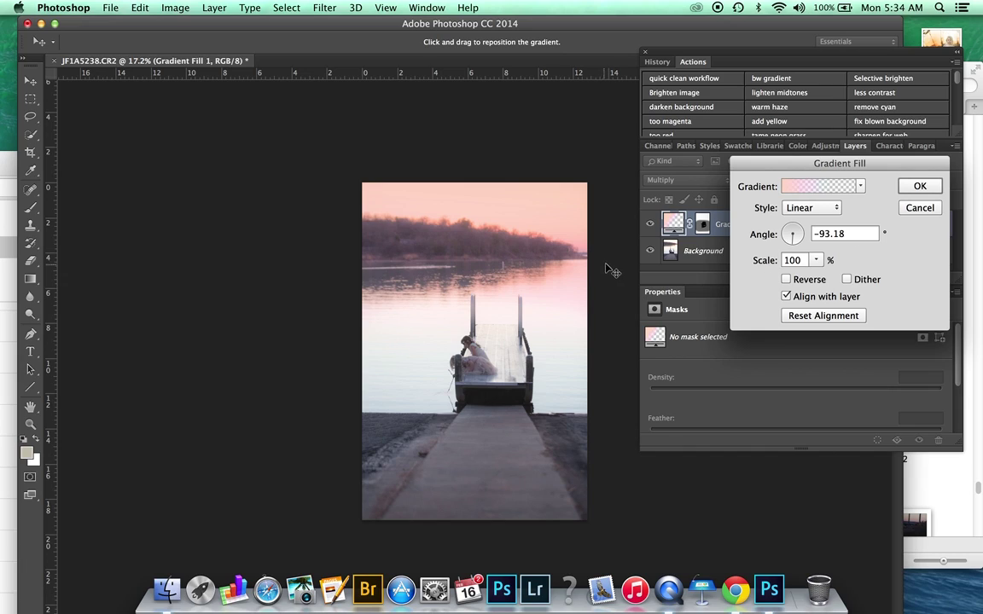
Apply the repositioned gradient fill to the image
{"action": "left_click", "coordinate": [920, 186]}
{"action": "scroll", "coordinate": [546, 363], "scroll_direction": "up", "scroll_amount": 1}
{"action": "scroll", "coordinate": [512, 375], "scroll_direction": "down", "scroll_amount": 1}
Select the Background layer and set up the Dodge tool for Highlights at 4% exposure
{"action": "left_click", "coordinate": [703, 253]}
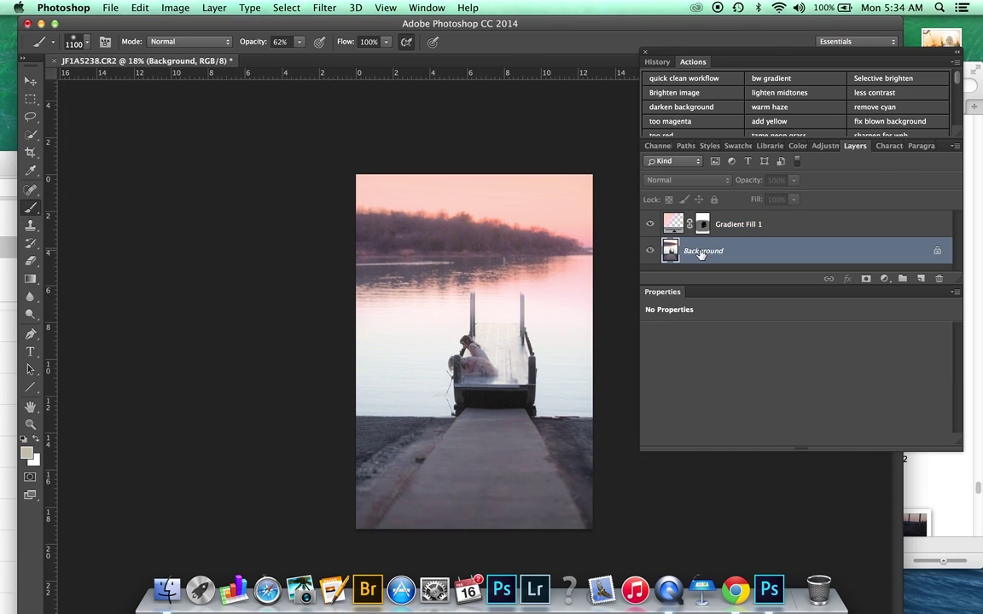
{"action": "left_click", "coordinate": [32, 315]}
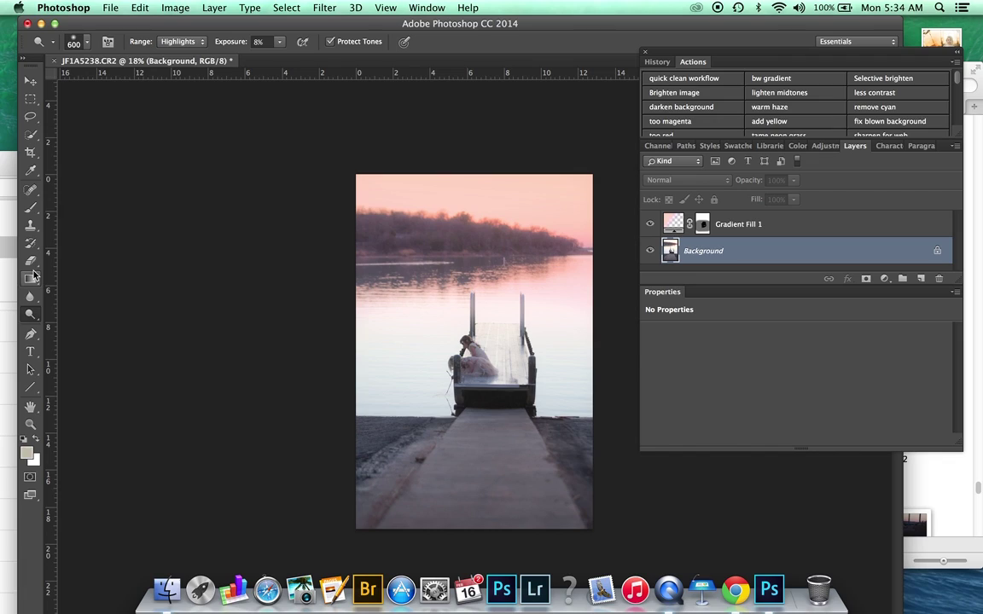
{"action": "left_click", "coordinate": [280, 42]}
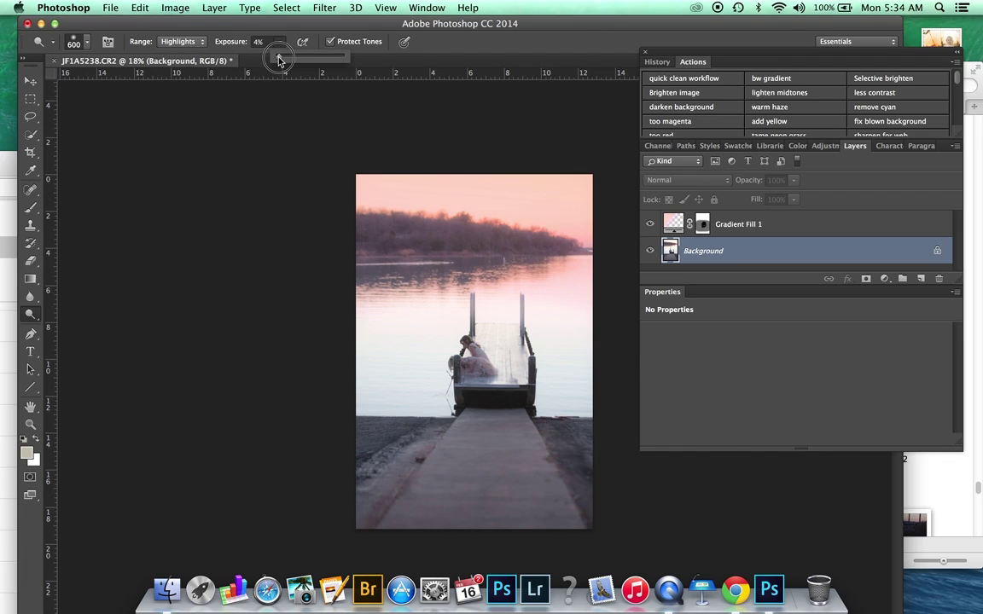
Dodge the highlights over the two girls and the water and dock right around them
{"action": "left_click", "coordinate": [449, 350]}
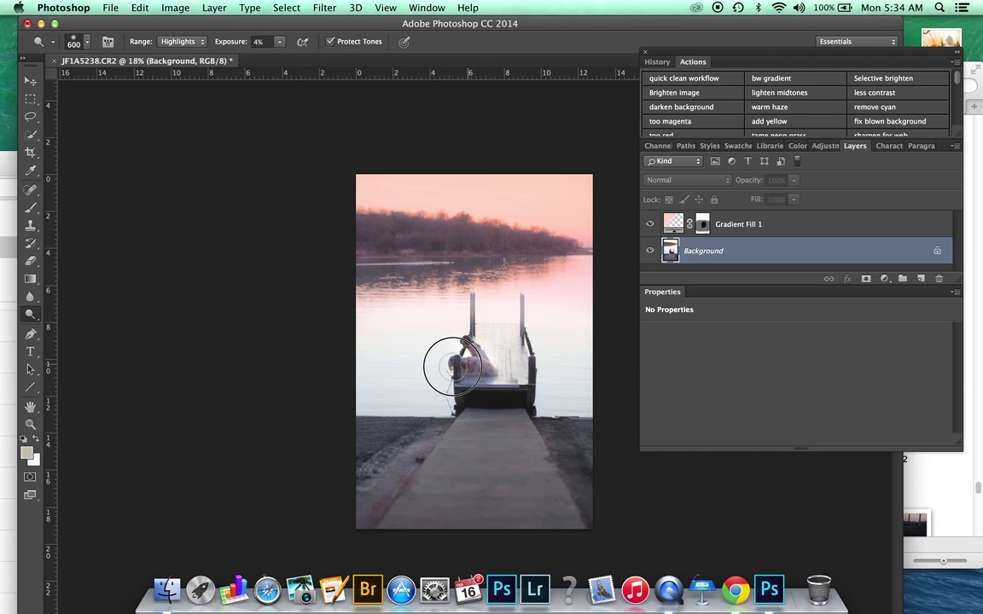
{"action": "scroll", "coordinate": [491, 388], "scroll_direction": "up", "scroll_amount": 3, "text": "alt"}
{"action": "scroll", "coordinate": [473, 401], "scroll_direction": "up", "scroll_amount": 2}
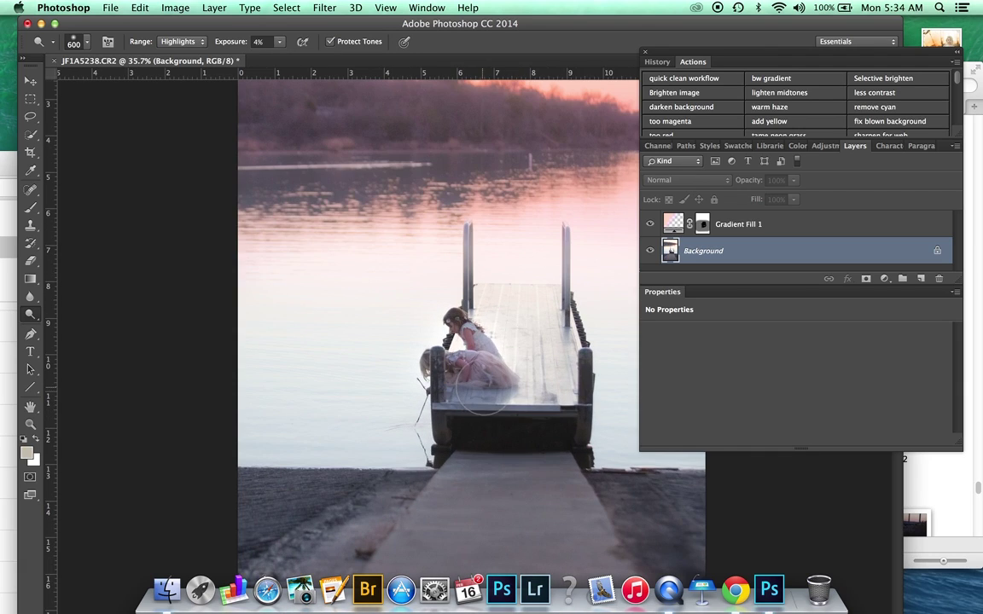
{"action": "mouse_move", "coordinate": [448, 345]}
{"action": "left_mouse_down"}
{"action": "mouse_move", "coordinate": [458, 375]}
{"action": "mouse_move", "coordinate": [435, 341]}
{"action": "mouse_move", "coordinate": [452, 397]}
{"action": "mouse_move", "coordinate": [487, 395]}
{"action": "mouse_move", "coordinate": [430, 390]}
{"action": "mouse_move", "coordinate": [450, 329]}
{"action": "mouse_move", "coordinate": [538, 390]}
{"action": "mouse_move", "coordinate": [536, 413]}
{"action": "mouse_move", "coordinate": [487, 376]}
{"action": "mouse_move", "coordinate": [395, 444]}
{"action": "mouse_move", "coordinate": [545, 463]}
{"action": "mouse_move", "coordinate": [433, 359]}
{"action": "mouse_move", "coordinate": [416, 406]}
{"action": "mouse_move", "coordinate": [439, 383]}
{"action": "left_mouse_up"}
{"action": "scroll", "coordinate": [478, 455], "scroll_direction": "down", "scroll_amount": 1}
{"action": "scroll", "coordinate": [477, 456], "scroll_direction": "down", "scroll_amount": 1}
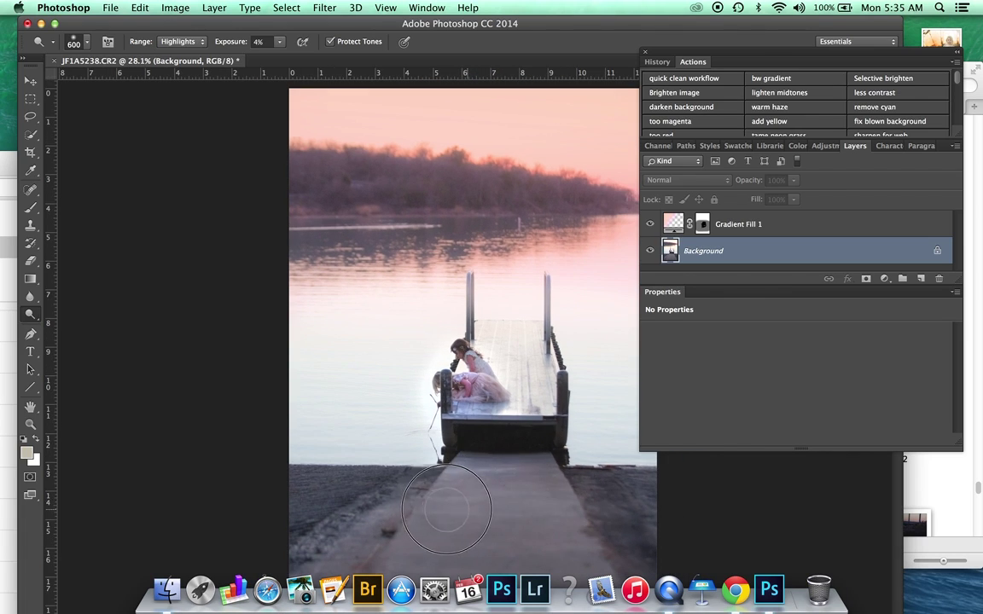
Brighten the dock floor beside the girls with a further Dodge stroke on the Background layer
{"action": "scroll", "coordinate": [495, 431], "scroll_direction": "up", "scroll_amount": 3}
{"action": "key", "text": "bracketright"}
{"action": "key", "text": "bracketright"}
{"action": "key", "text": "bracketright"}
{"action": "key", "text": "bracketright"}
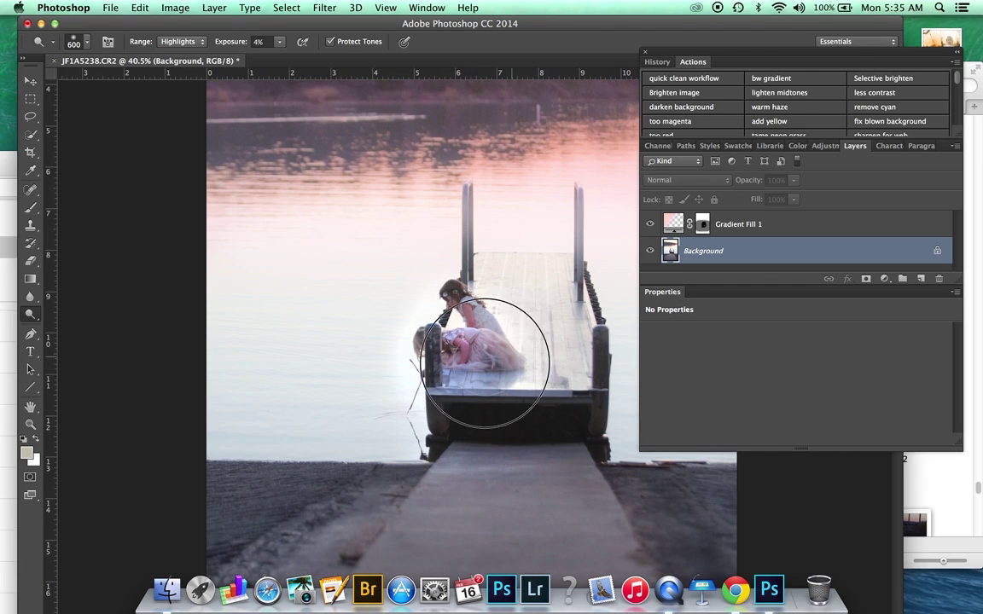
{"action": "key", "text": "bracketleft"}
{"action": "key", "text": "bracketleft"}
{"action": "key", "text": "bracketleft"}
{"action": "scroll", "coordinate": [537, 383], "scroll_direction": "down", "scroll_amount": 3}
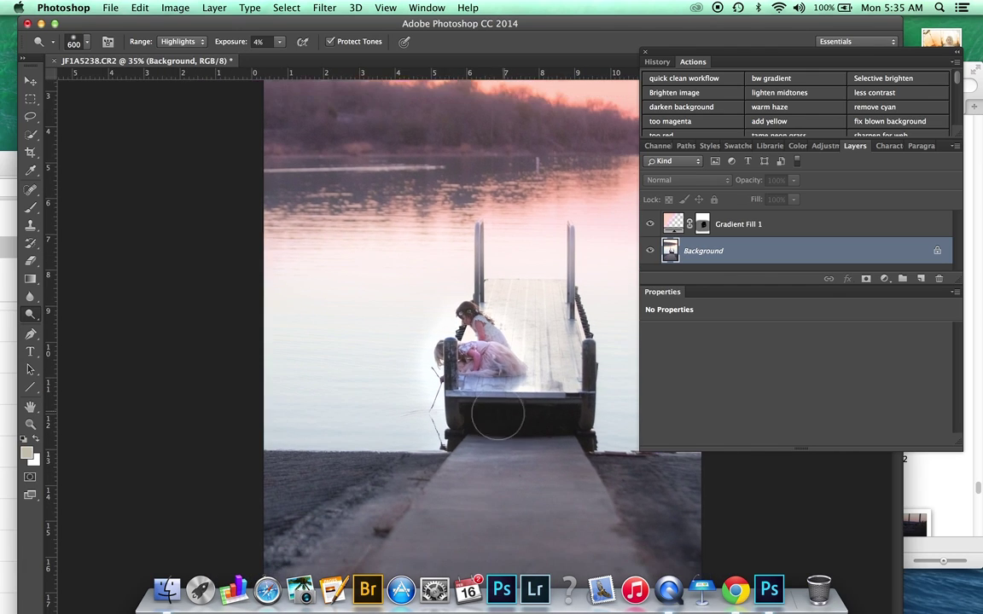
{"action": "scroll", "coordinate": [448, 435], "scroll_direction": "down", "scroll_amount": 1}
{"action": "key", "text": "bracketright"}
{"action": "key", "text": "bracketright"}
{"action": "key", "text": "bracketright"}
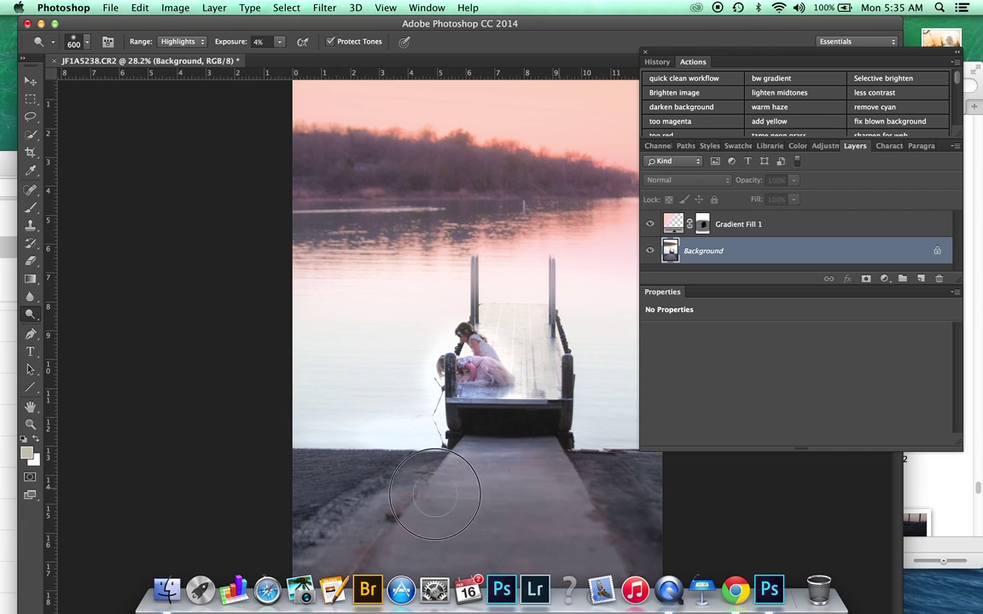
{"action": "scroll", "coordinate": [556, 472], "scroll_direction": "down", "scroll_amount": 1}
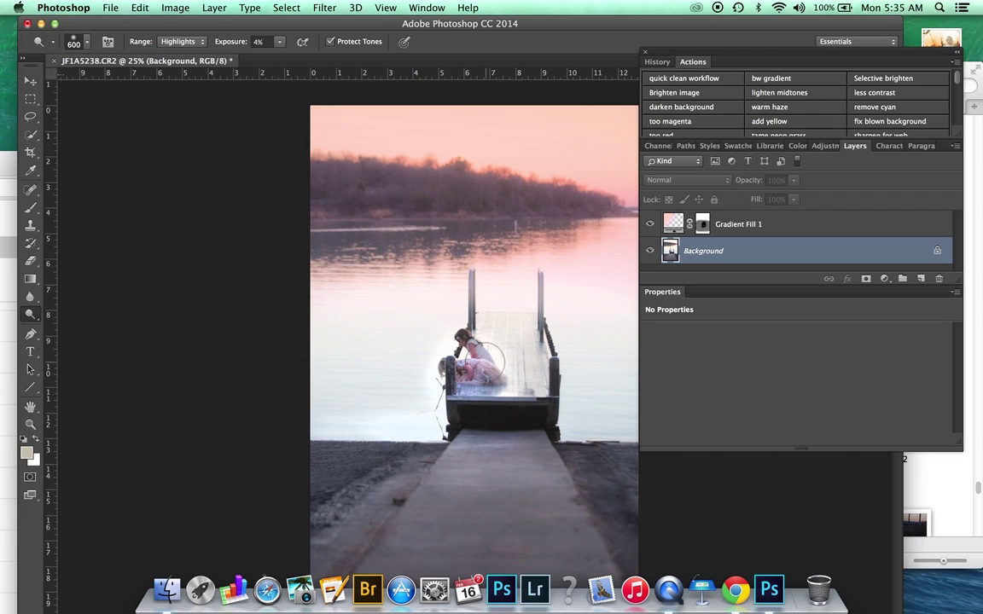
{"action": "scroll", "coordinate": [490, 379], "scroll_direction": "up", "scroll_amount": 5}
{"action": "mouse_move", "coordinate": [531, 395]}
{"action": "left_mouse_down"}
{"action": "mouse_move", "coordinate": [499, 358]}
{"action": "mouse_move", "coordinate": [487, 427]}
{"action": "left_mouse_up"}
{"action": "scroll", "coordinate": [474, 471], "scroll_direction": "down", "scroll_amount": 4}
{"action": "scroll", "coordinate": [459, 472], "scroll_direction": "down", "scroll_amount": 1}
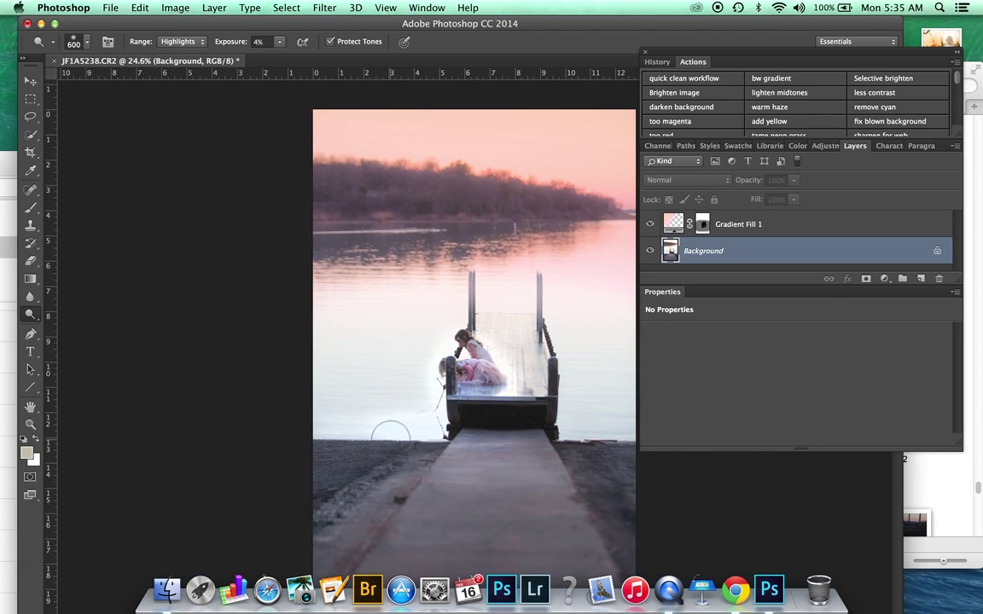
{"action": "scroll", "coordinate": [472, 363], "scroll_direction": "down", "scroll_amount": 1}
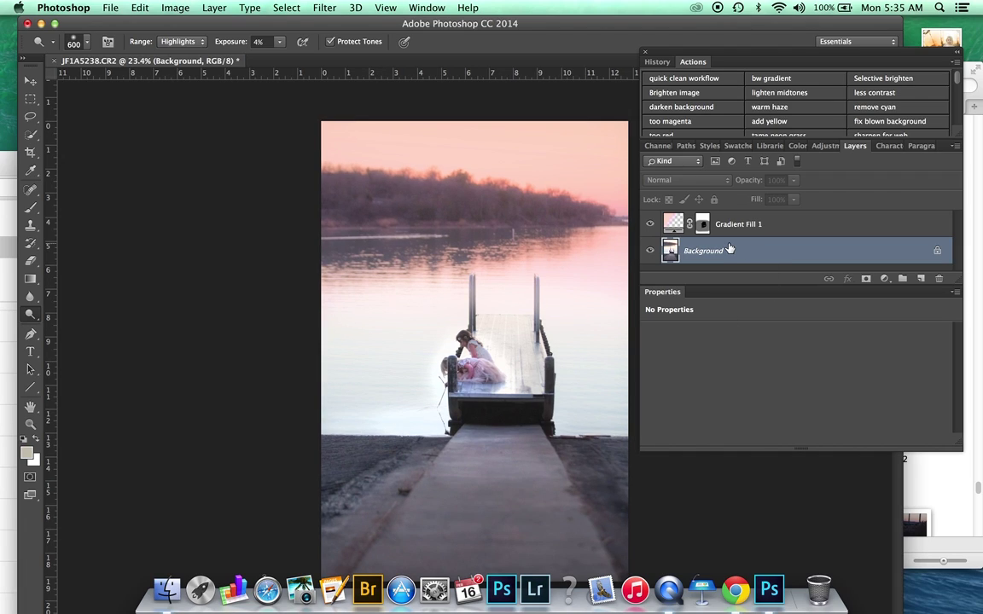
Add a Levels adjustment above the Background with output black at 52, midtones at 1.32 and input white at 244
{"action": "left_click", "coordinate": [885, 280]}
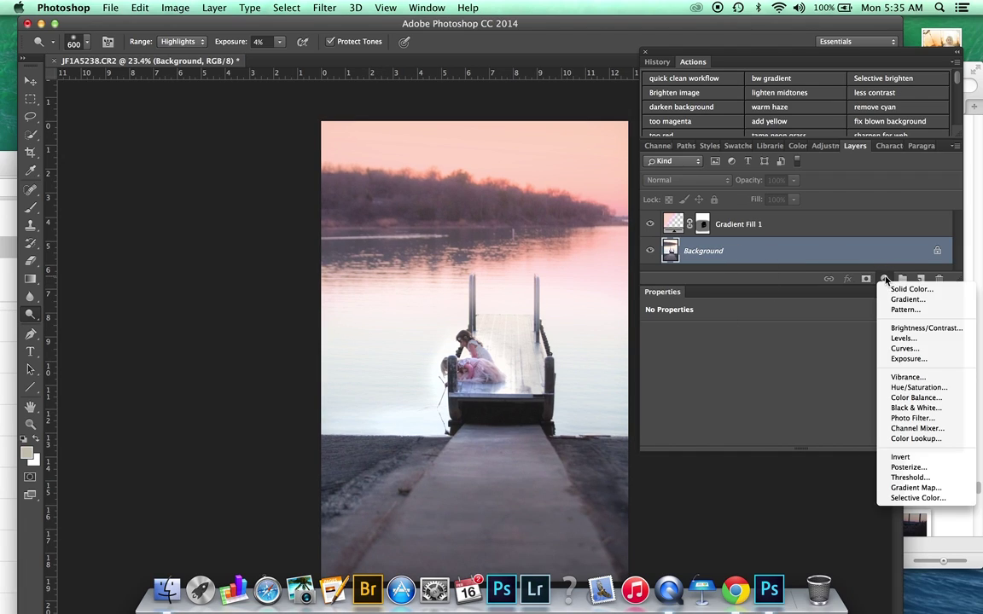
{"action": "left_click", "coordinate": [894, 339]}
{"action": "scroll", "coordinate": [728, 397], "scroll_direction": "down", "scroll_amount": 3}
{"action": "left_click_drag", "start_coordinate": [717, 393], "coordinate": [753, 389]}
{"action": "left_click_drag", "start_coordinate": [802, 350], "coordinate": [787, 356]}
{"action": "left_click_drag", "start_coordinate": [892, 350], "coordinate": [887, 351]}
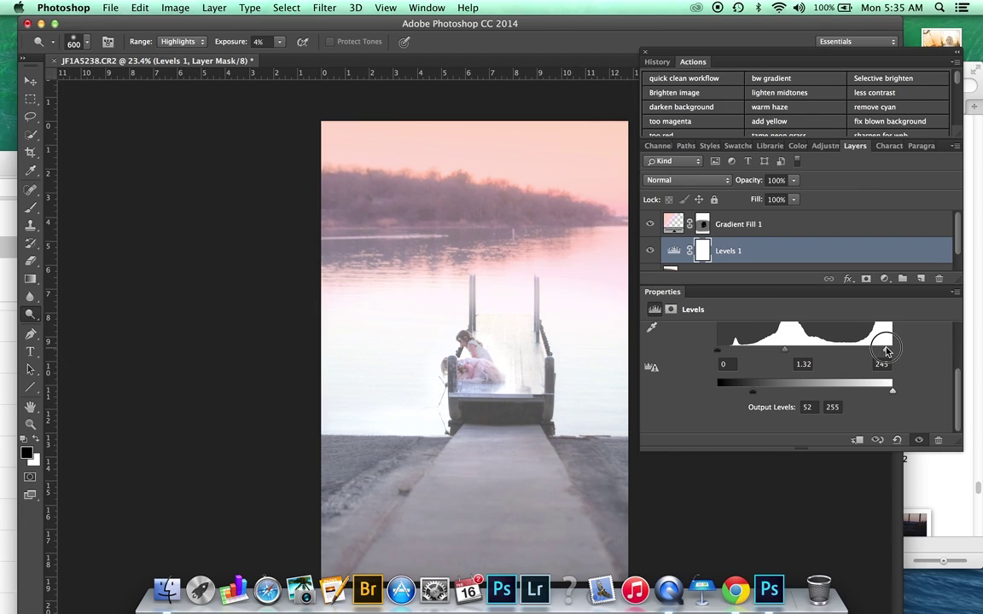
{"action": "left_click_drag", "start_coordinate": [886, 352], "coordinate": [885, 352]}
Invert the Levels mask to black and paint it white at 100% brush opacity over the sky, treeline and far water
{"action": "key", "text": "super+i"}
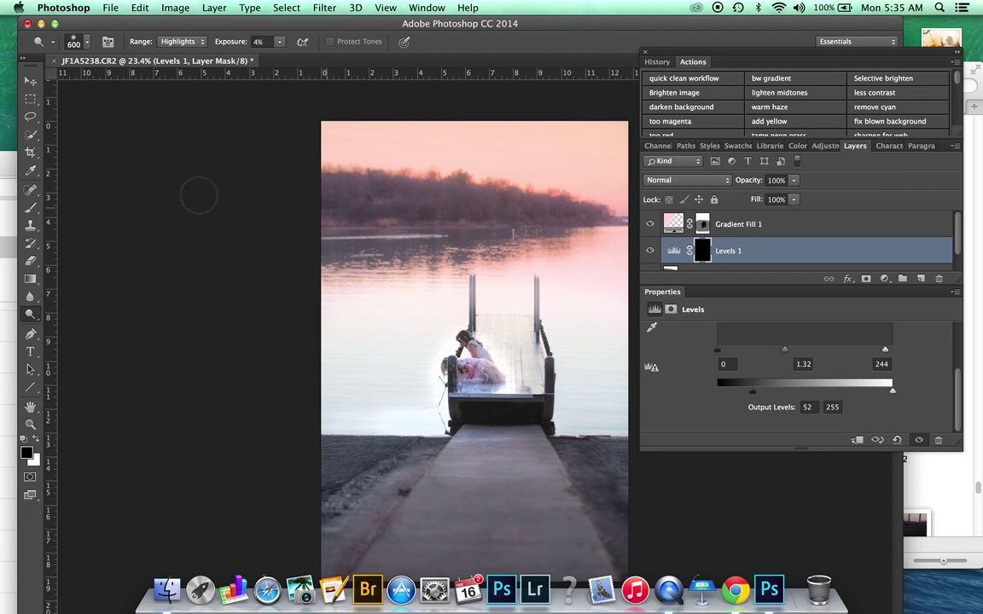
{"action": "left_click", "coordinate": [29, 206]}
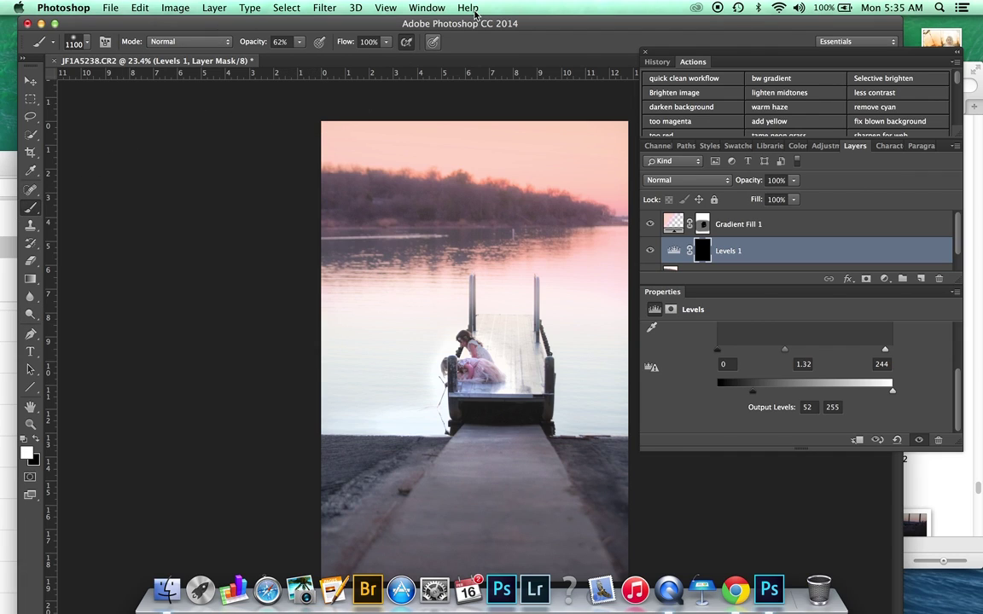
{"action": "left_click", "coordinate": [299, 41]}
{"action": "left_click_drag", "start_coordinate": [301, 57], "coordinate": [327, 57]}
{"action": "mouse_move", "coordinate": [436, 139]}
{"action": "left_mouse_down"}
{"action": "mouse_move", "coordinate": [472, 211]}
{"action": "mouse_move", "coordinate": [368, 212]}
{"action": "mouse_move", "coordinate": [589, 212]}
{"action": "mouse_move", "coordinate": [309, 194]}
{"action": "mouse_move", "coordinate": [528, 186]}
{"action": "mouse_move", "coordinate": [344, 171]}
{"action": "mouse_move", "coordinate": [618, 171]}
{"action": "mouse_move", "coordinate": [366, 153]}
{"action": "mouse_move", "coordinate": [549, 148]}
{"action": "mouse_move", "coordinate": [325, 169]}
{"action": "mouse_move", "coordinate": [405, 213]}
{"action": "mouse_move", "coordinate": [627, 219]}
{"action": "mouse_move", "coordinate": [568, 199]}
{"action": "mouse_move", "coordinate": [372, 176]}
{"action": "mouse_move", "coordinate": [515, 204]}
{"action": "mouse_move", "coordinate": [335, 208]}
{"action": "mouse_move", "coordinate": [567, 206]}
{"action": "mouse_move", "coordinate": [477, 171]}
{"action": "mouse_move", "coordinate": [336, 214]}
{"action": "mouse_move", "coordinate": [567, 215]}
{"action": "mouse_move", "coordinate": [373, 186]}
{"action": "mouse_move", "coordinate": [611, 191]}
{"action": "mouse_move", "coordinate": [357, 197]}
{"action": "mouse_move", "coordinate": [570, 227]}
{"action": "mouse_move", "coordinate": [369, 222]}
{"action": "mouse_move", "coordinate": [569, 210]}
{"action": "mouse_move", "coordinate": [341, 178]}
{"action": "mouse_move", "coordinate": [604, 177]}
{"action": "mouse_move", "coordinate": [359, 180]}
{"action": "left_mouse_up"}
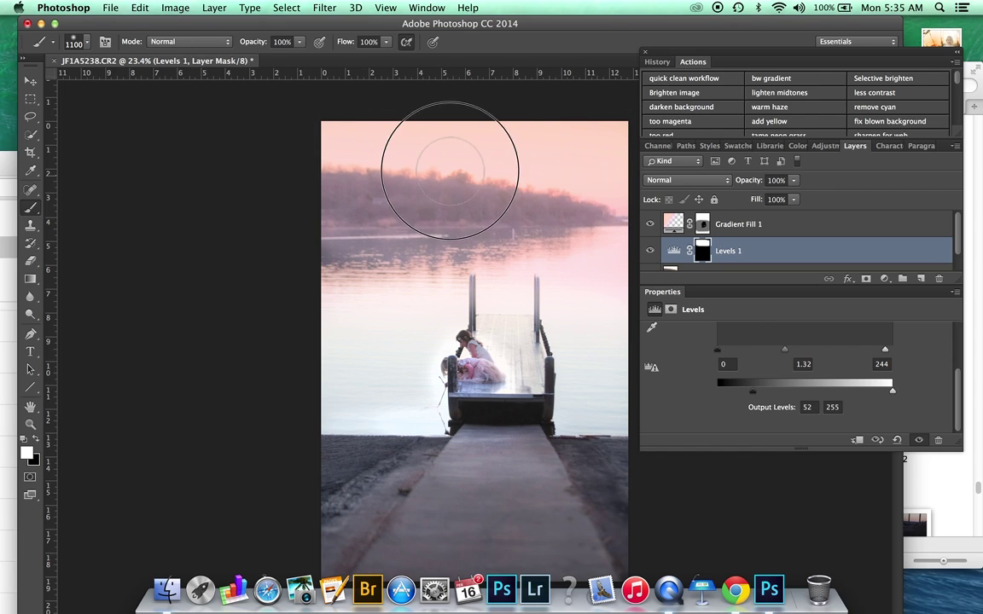
{"action": "key", "text": "super+minus"}
{"action": "mouse_move", "coordinate": [403, 245]}
{"action": "left_mouse_down"}
{"action": "mouse_move", "coordinate": [519, 247]}
{"action": "mouse_move", "coordinate": [385, 247]}
{"action": "mouse_move", "coordinate": [556, 250]}
{"action": "mouse_move", "coordinate": [392, 233]}
{"action": "mouse_move", "coordinate": [548, 239]}
{"action": "mouse_move", "coordinate": [360, 241]}
{"action": "mouse_move", "coordinate": [492, 241]}
{"action": "mouse_move", "coordinate": [390, 244]}
{"action": "mouse_move", "coordinate": [475, 236]}
{"action": "mouse_move", "coordinate": [469, 250]}
{"action": "mouse_move", "coordinate": [567, 260]}
{"action": "mouse_move", "coordinate": [404, 255]}
{"action": "mouse_move", "coordinate": [506, 246]}
{"action": "mouse_move", "coordinate": [365, 226]}
{"action": "mouse_move", "coordinate": [553, 244]}
{"action": "left_mouse_up"}
{"action": "scroll", "coordinate": [572, 292], "scroll_direction": "up", "scroll_amount": 1}
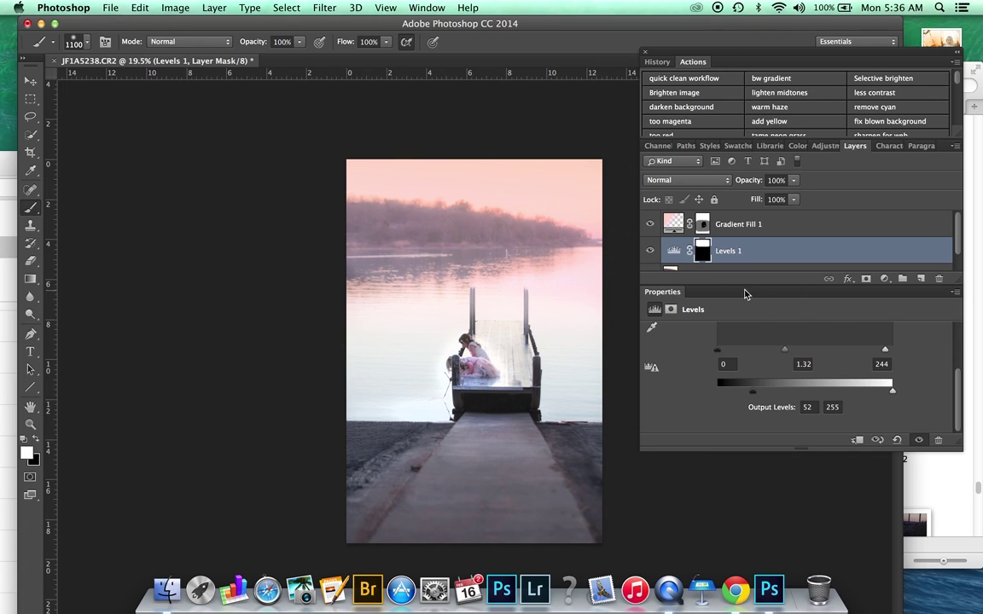
Soften the Levels layer mask with a Gaussian Blur of 43 pixels
{"action": "scroll", "coordinate": [756, 262], "scroll_direction": "down", "scroll_amount": 1}
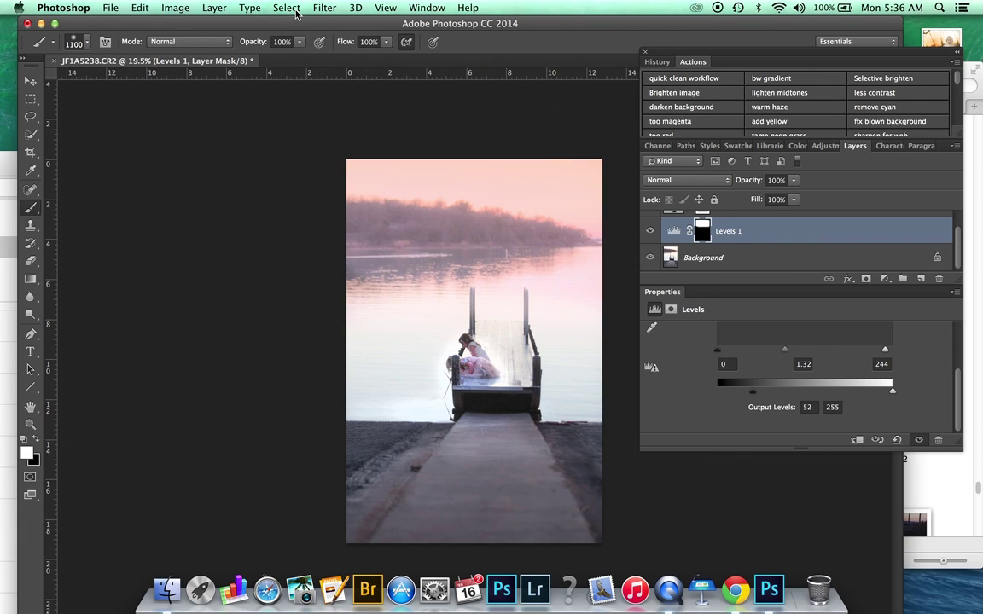
{"action": "left_click", "coordinate": [333, 6]}
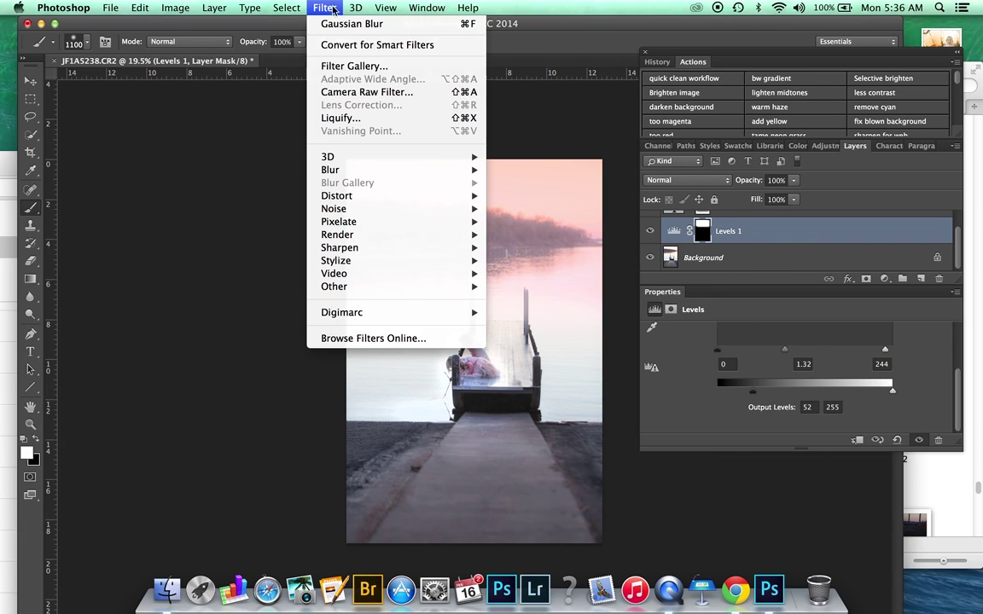
{"action": "mouse_move", "coordinate": [350, 175]}
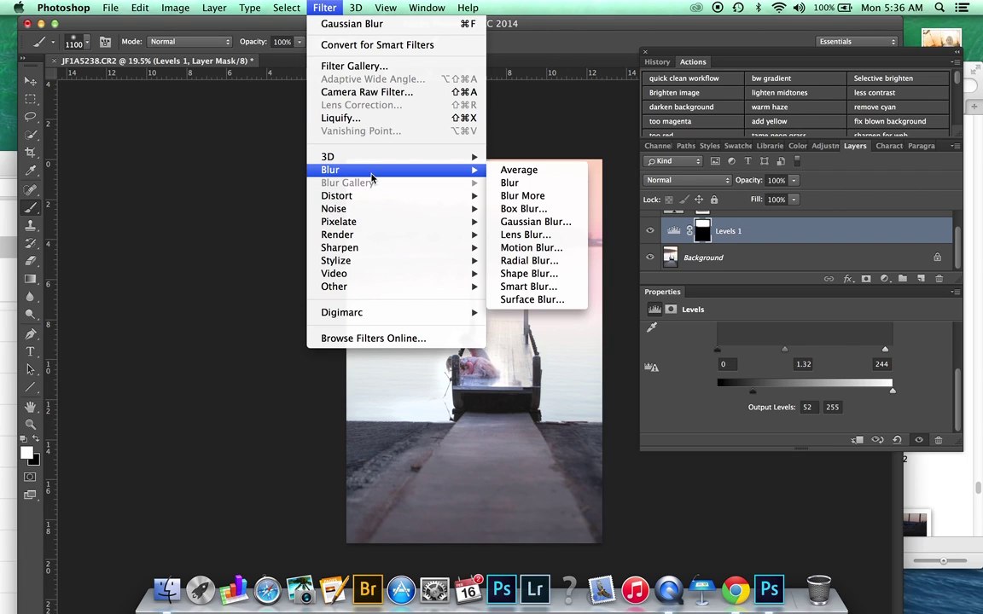
{"action": "left_click", "coordinate": [534, 221]}
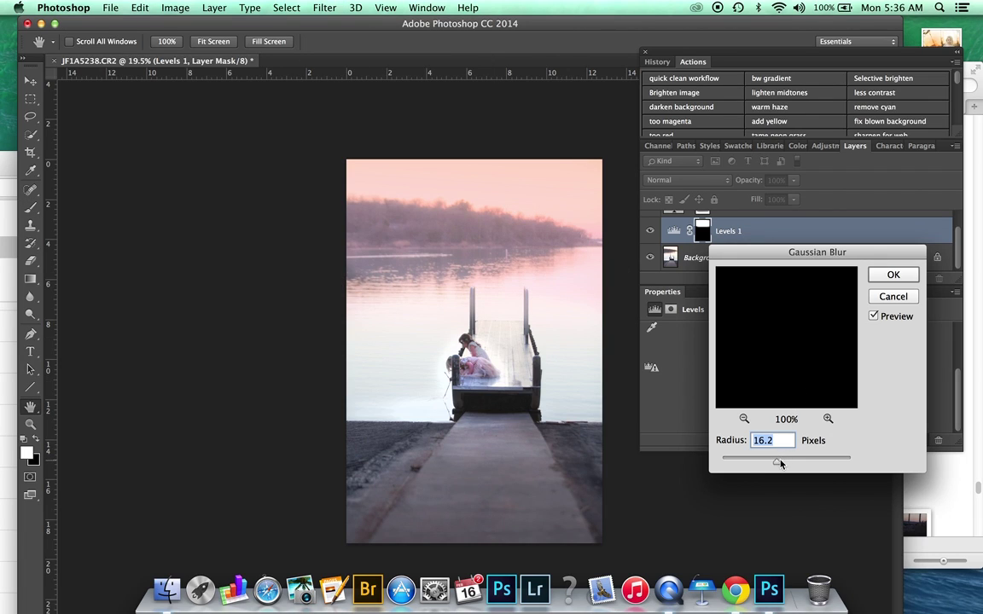
{"action": "left_click_drag", "start_coordinate": [781, 463], "coordinate": [789, 463]}
{"action": "left_click", "coordinate": [892, 275]}
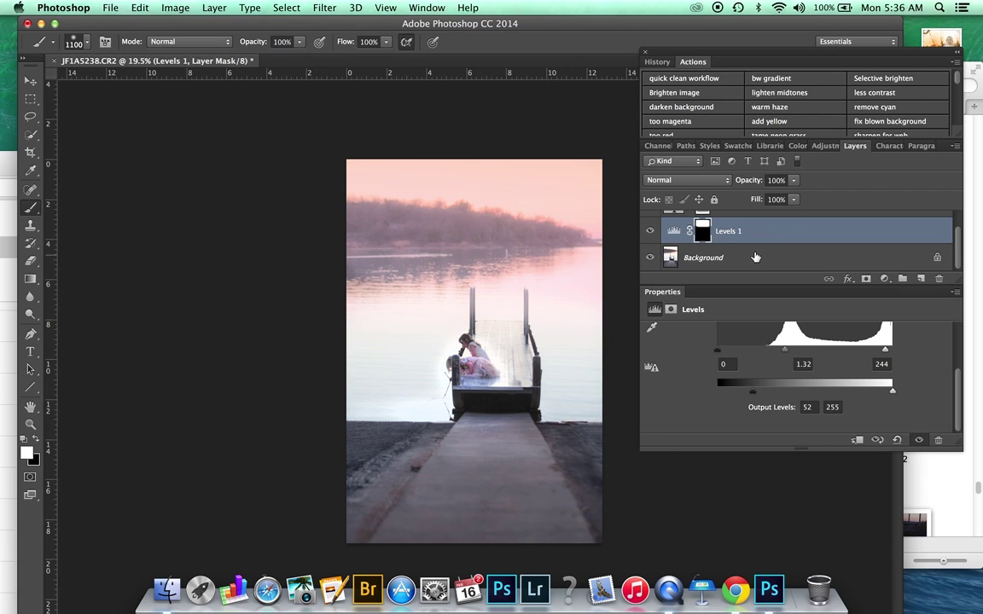
Duplicate the Background layer and apply a Gaussian Blur of 19 pixels to the copy
{"action": "scroll", "coordinate": [595, 285], "scroll_direction": "up", "scroll_amount": 3}
{"action": "scroll", "coordinate": [592, 285], "scroll_direction": "down", "scroll_amount": 1}
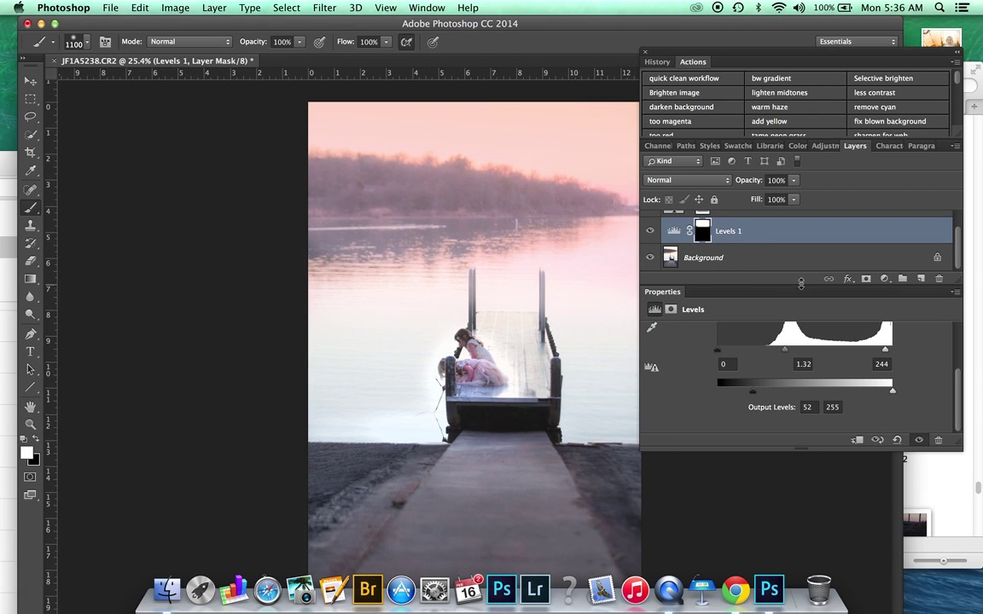
{"action": "left_click", "coordinate": [734, 258]}
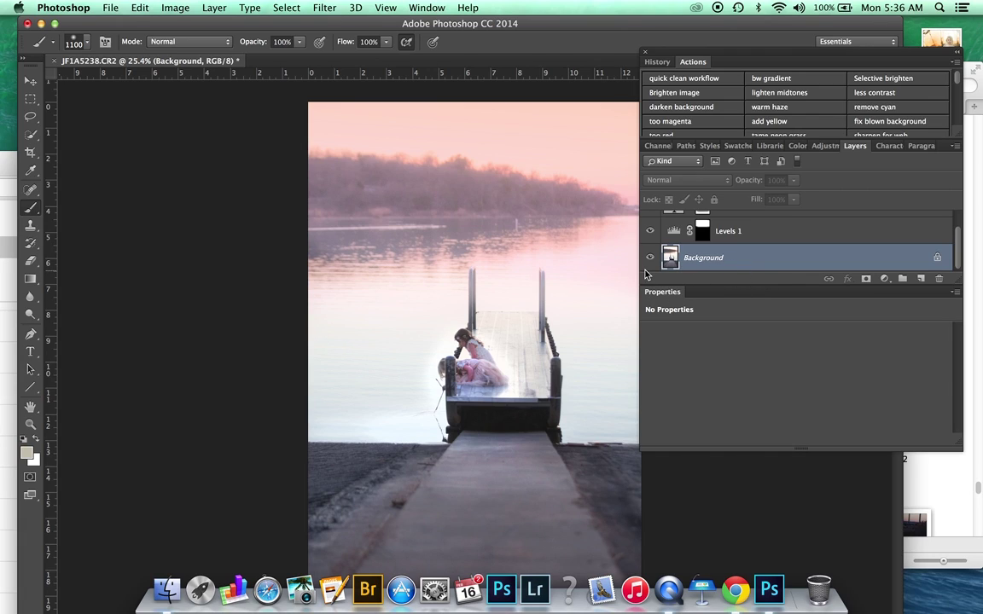
{"action": "key", "text": "super+j"}
{"action": "left_click", "coordinate": [317, 10]}
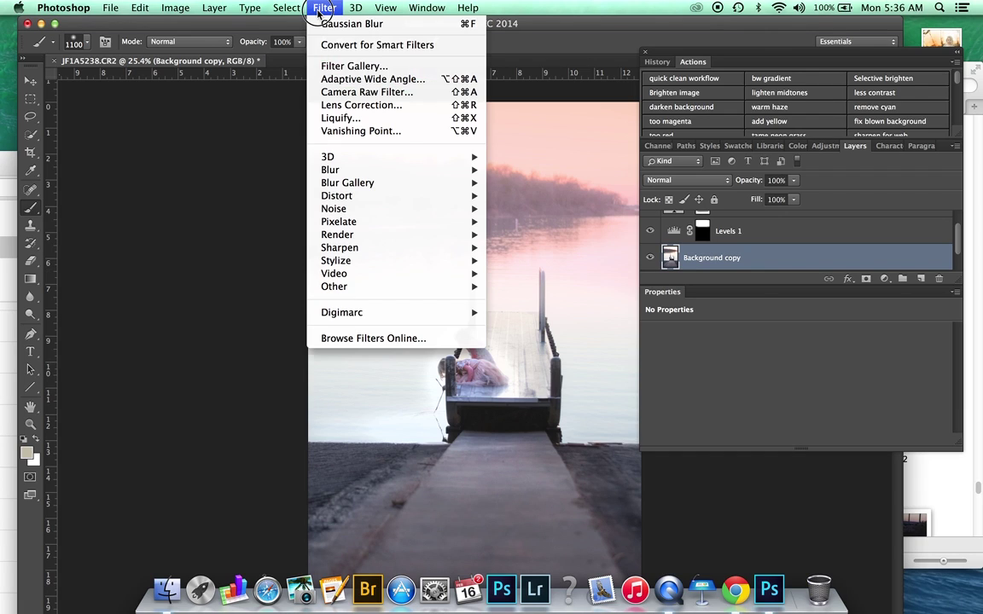
{"action": "mouse_move", "coordinate": [465, 169]}
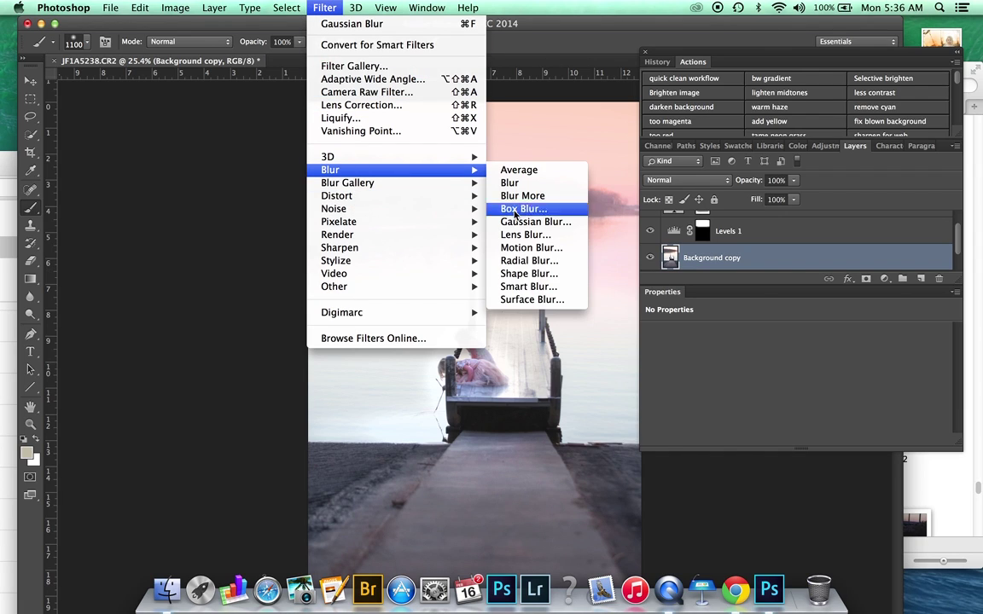
{"action": "left_click", "coordinate": [522, 222]}
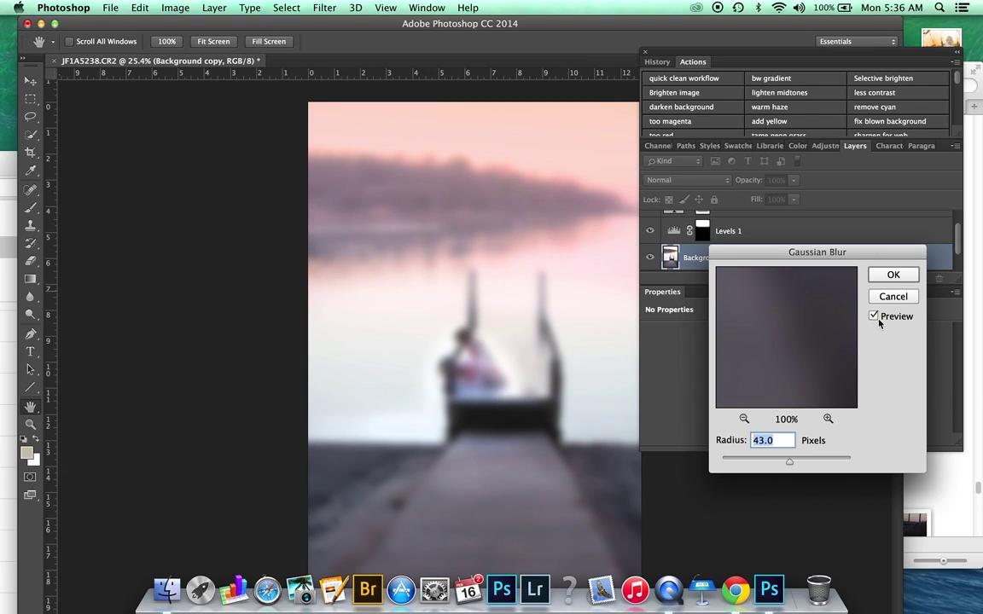
{"action": "mouse_move", "coordinate": [787, 468]}
{"action": "left_mouse_down"}
{"action": "mouse_move", "coordinate": [769, 457]}
{"action": "mouse_move", "coordinate": [778, 465]}
{"action": "left_mouse_up"}
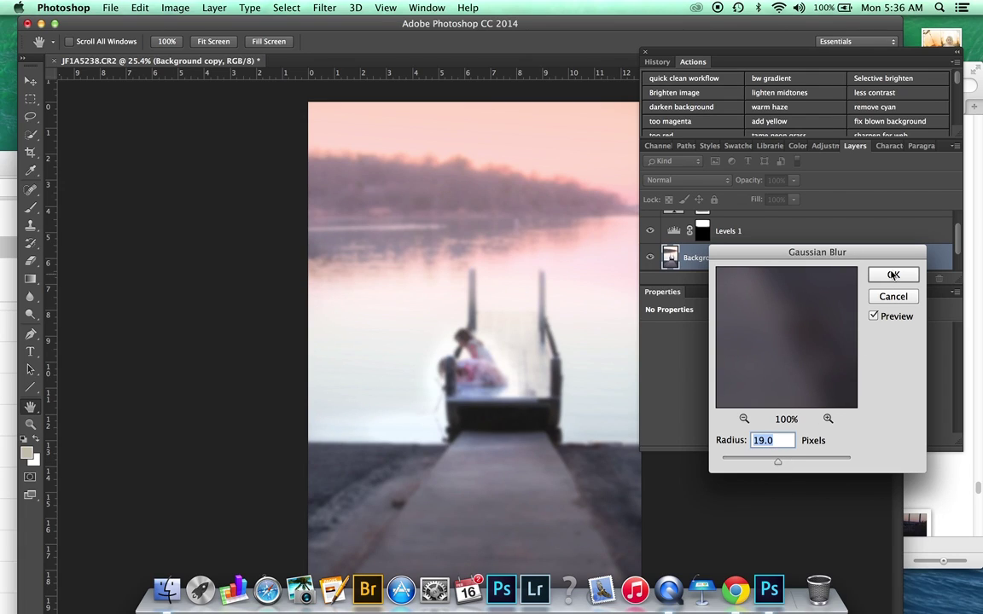
{"action": "left_click", "coordinate": [892, 274]}
Hide the blurred copy behind a black layer mask and set the brush flow to 62%
{"action": "key", "text": "b"}
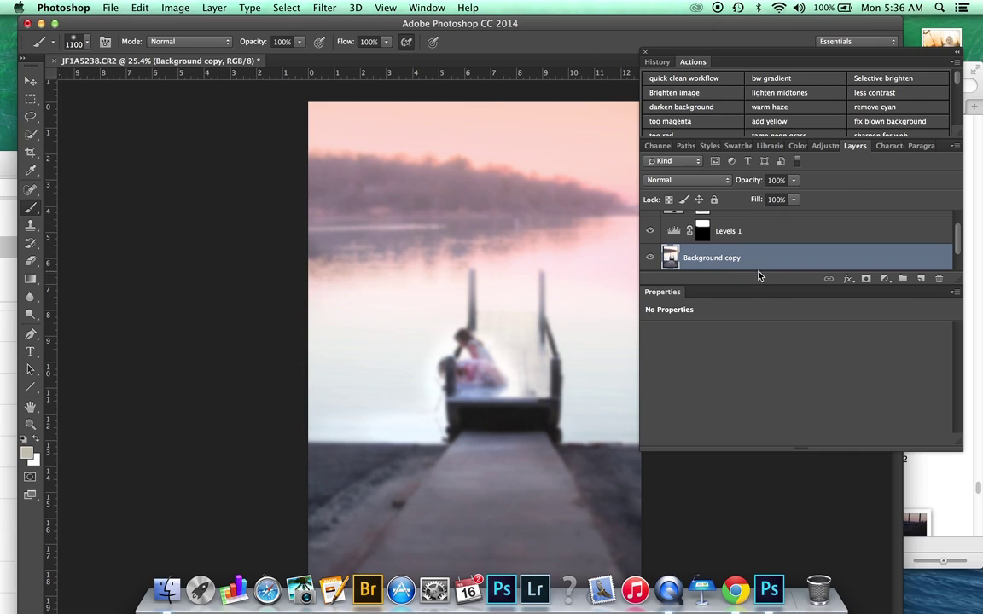
{"action": "left_click", "coordinate": [866, 278], "text": "alt"}
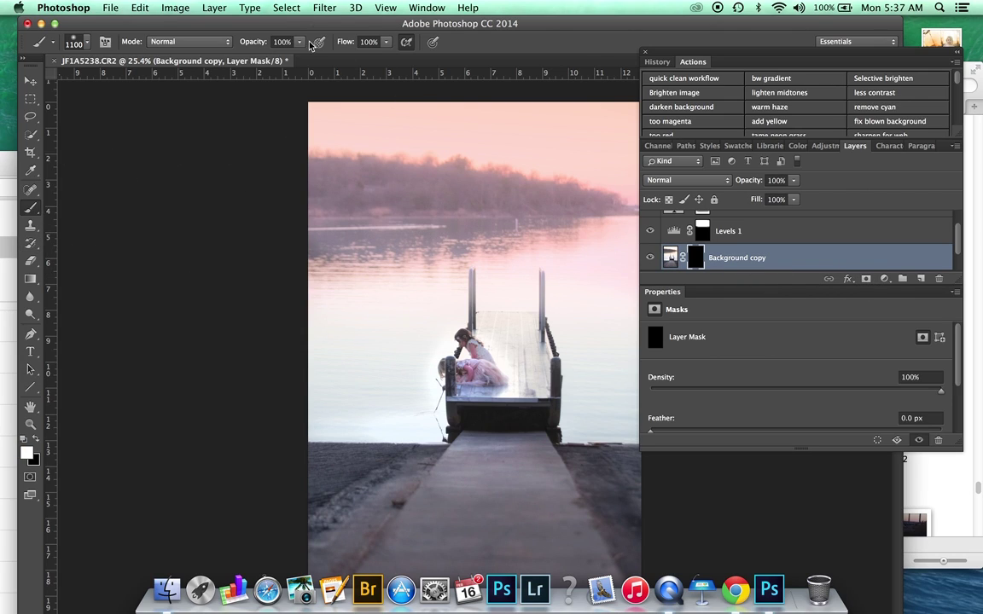
{"action": "left_click", "coordinate": [387, 42]}
{"action": "left_click_drag", "start_coordinate": [393, 56], "coordinate": [364, 60]}
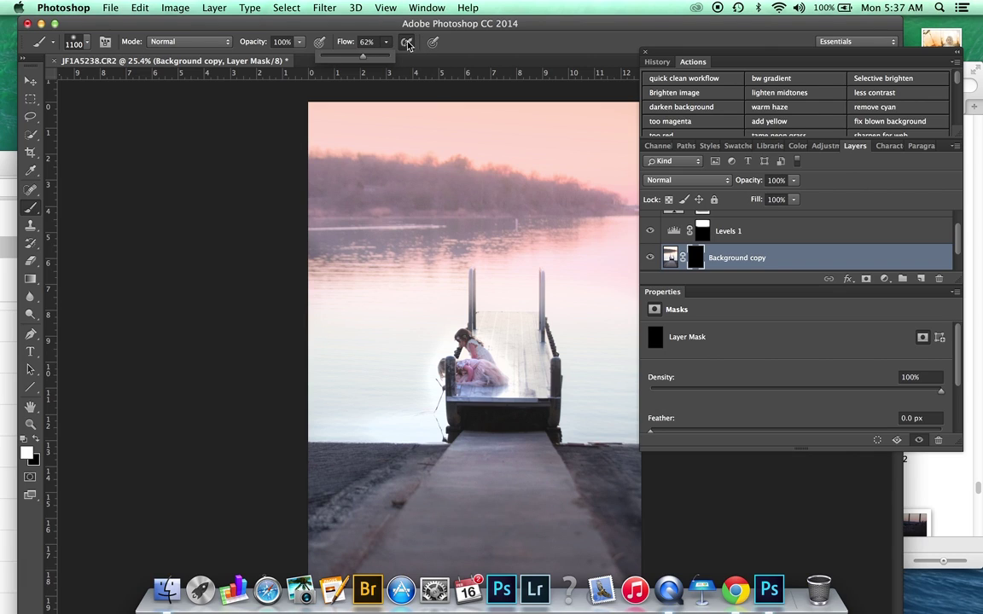
Paint white on the blurred copy's mask over the sky, treeline, far water and the near foreground
{"action": "mouse_move", "coordinate": [470, 201]}
{"action": "left_mouse_down"}
{"action": "mouse_move", "coordinate": [332, 231]}
{"action": "mouse_move", "coordinate": [588, 228]}
{"action": "mouse_move", "coordinate": [484, 205]}
{"action": "mouse_move", "coordinate": [444, 177]}
{"action": "mouse_move", "coordinate": [454, 158]}
{"action": "mouse_move", "coordinate": [576, 151]}
{"action": "mouse_move", "coordinate": [368, 120]}
{"action": "mouse_move", "coordinate": [585, 119]}
{"action": "mouse_move", "coordinate": [358, 143]}
{"action": "mouse_move", "coordinate": [581, 182]}
{"action": "mouse_move", "coordinate": [343, 188]}
{"action": "mouse_move", "coordinate": [633, 209]}
{"action": "mouse_move", "coordinate": [446, 220]}
{"action": "mouse_move", "coordinate": [622, 236]}
{"action": "mouse_move", "coordinate": [310, 185]}
{"action": "mouse_move", "coordinate": [555, 157]}
{"action": "mouse_move", "coordinate": [359, 157]}
{"action": "mouse_move", "coordinate": [593, 154]}
{"action": "mouse_move", "coordinate": [384, 130]}
{"action": "mouse_move", "coordinate": [547, 136]}
{"action": "mouse_move", "coordinate": [515, 164]}
{"action": "mouse_move", "coordinate": [363, 171]}
{"action": "mouse_move", "coordinate": [407, 141]}
{"action": "mouse_move", "coordinate": [438, 137]}
{"action": "mouse_move", "coordinate": [331, 145]}
{"action": "mouse_move", "coordinate": [374, 246]}
{"action": "mouse_move", "coordinate": [303, 260]}
{"action": "mouse_move", "coordinate": [404, 269]}
{"action": "mouse_move", "coordinate": [433, 203]}
{"action": "mouse_move", "coordinate": [633, 214]}
{"action": "mouse_move", "coordinate": [629, 249]}
{"action": "mouse_move", "coordinate": [614, 276]}
{"action": "mouse_move", "coordinate": [570, 169]}
{"action": "mouse_move", "coordinate": [282, 115]}
{"action": "left_mouse_up"}
{"action": "scroll", "coordinate": [598, 384], "scroll_direction": "down", "scroll_amount": 5}
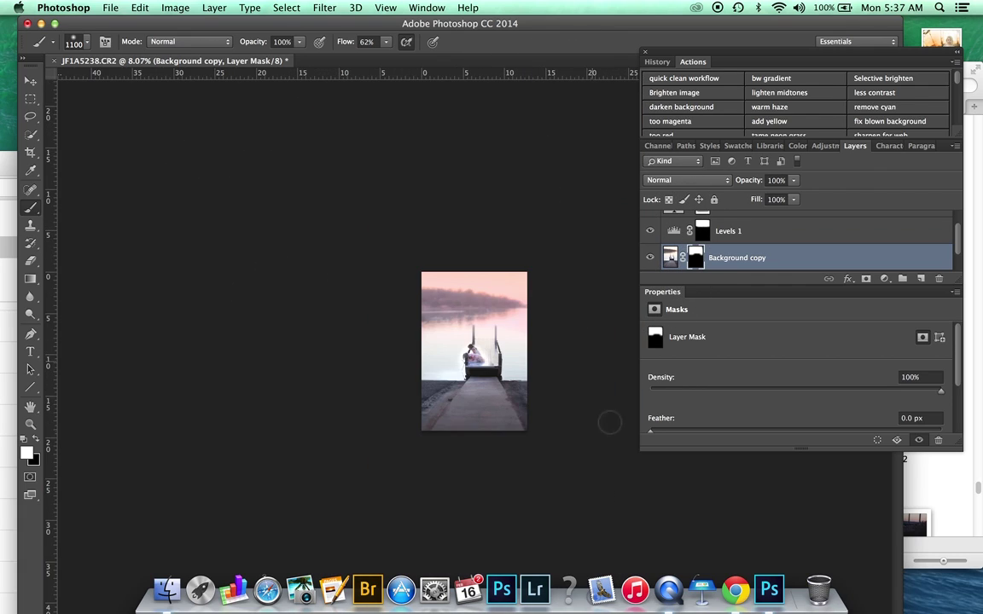
{"action": "scroll", "coordinate": [520, 443], "scroll_direction": "up", "scroll_amount": 1}
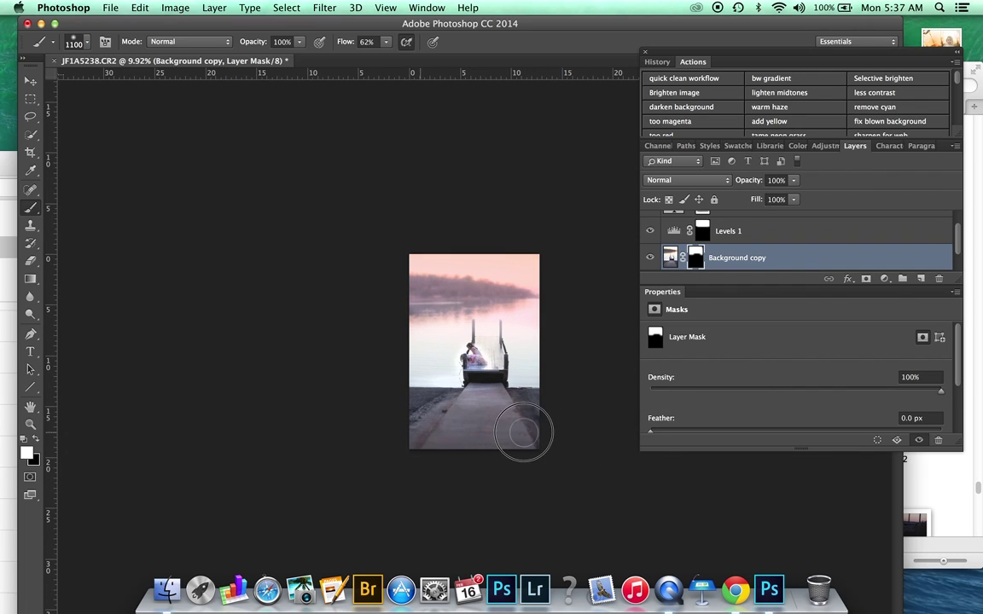
{"action": "scroll", "coordinate": [534, 457], "scroll_direction": "up", "scroll_amount": 3}
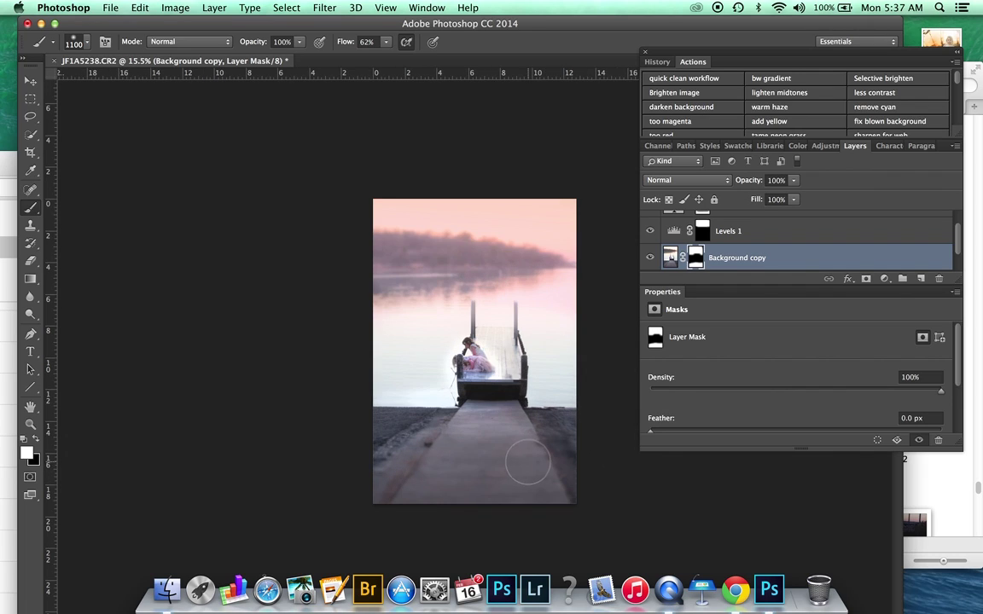
Paint white on the blurred copy's mask over the girls' arms and dresses with a 45-pixel brush at 62% flow
{"action": "key", "text": "bracketleft"}
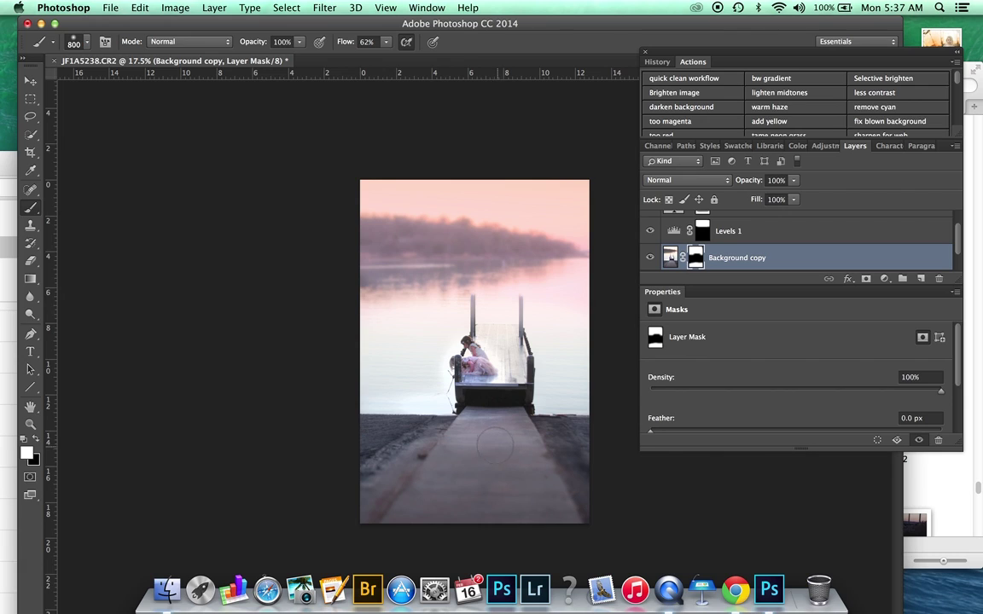
{"action": "scroll", "coordinate": [473, 375], "scroll_direction": "up", "scroll_amount": 6}
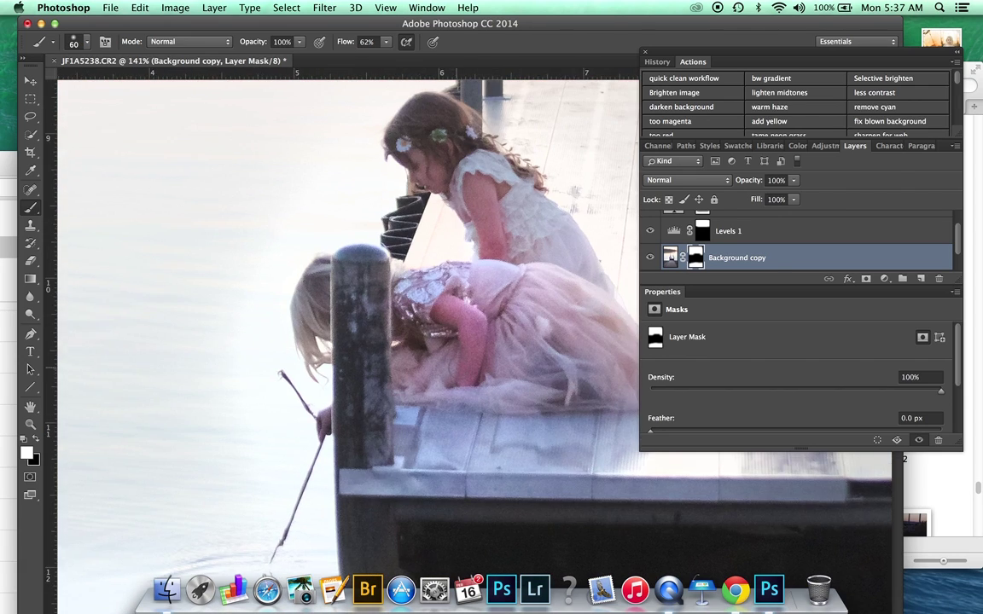
{"action": "scroll", "coordinate": [428, 320], "scroll_direction": "up", "scroll_amount": 1}
{"action": "key", "text": "bracketleft"}
{"action": "key", "text": "bracketleft"}
{"action": "mouse_move", "coordinate": [446, 307]}
{"action": "left_mouse_down"}
{"action": "mouse_move", "coordinate": [418, 277]}
{"action": "mouse_move", "coordinate": [475, 321]}
{"action": "left_mouse_up"}
{"action": "mouse_move", "coordinate": [474, 192]}
{"action": "left_mouse_down"}
{"action": "mouse_move", "coordinate": [555, 324]}
{"action": "mouse_move", "coordinate": [535, 285]}
{"action": "mouse_move", "coordinate": [606, 290]}
{"action": "mouse_move", "coordinate": [520, 325]}
{"action": "mouse_move", "coordinate": [489, 314]}
{"action": "mouse_move", "coordinate": [474, 349]}
{"action": "mouse_move", "coordinate": [443, 359]}
{"action": "mouse_move", "coordinate": [371, 324]}
{"action": "left_mouse_up"}
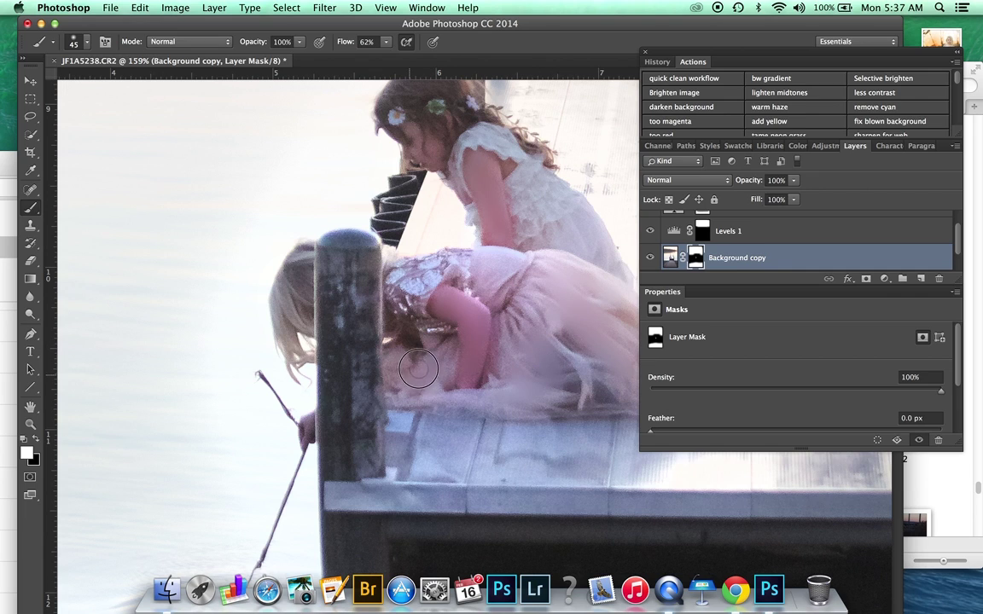
{"action": "scroll", "coordinate": [442, 382], "scroll_direction": "down", "scroll_amount": 7}
{"action": "scroll", "coordinate": [443, 381], "scroll_direction": "down", "scroll_amount": 4}
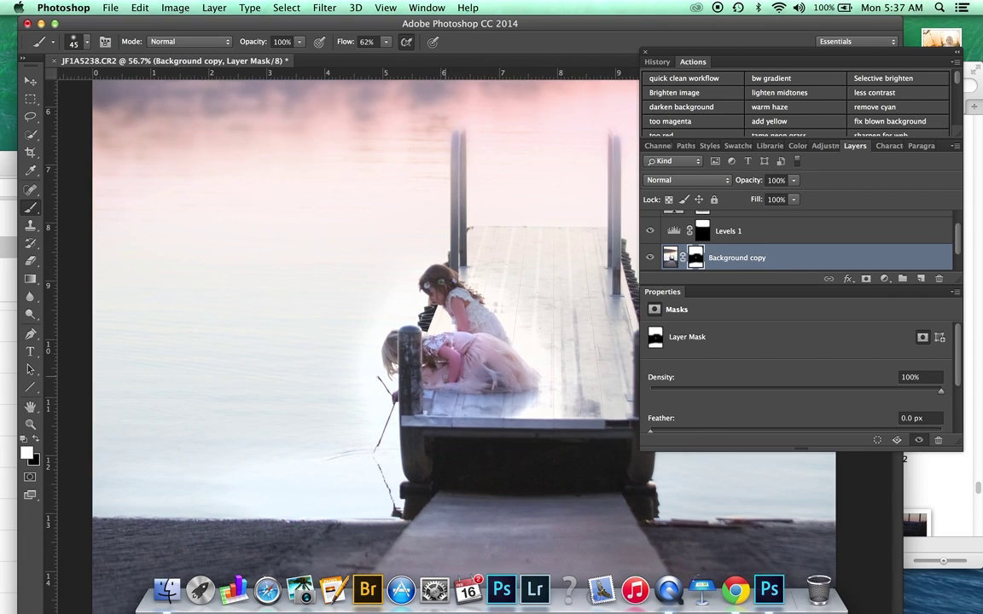
Lower the blurred Background copy layer's opacity to 43%
{"action": "left_click", "coordinate": [793, 180]}
{"action": "left_click_drag", "start_coordinate": [778, 197], "coordinate": [758, 201]}
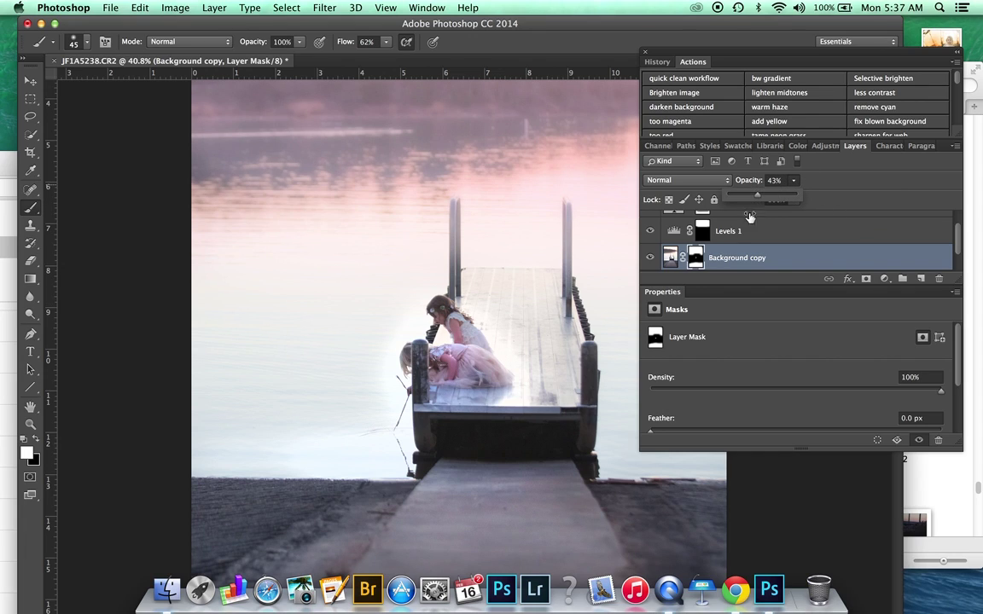
{"action": "scroll", "coordinate": [569, 279], "scroll_direction": "down", "scroll_amount": 2}
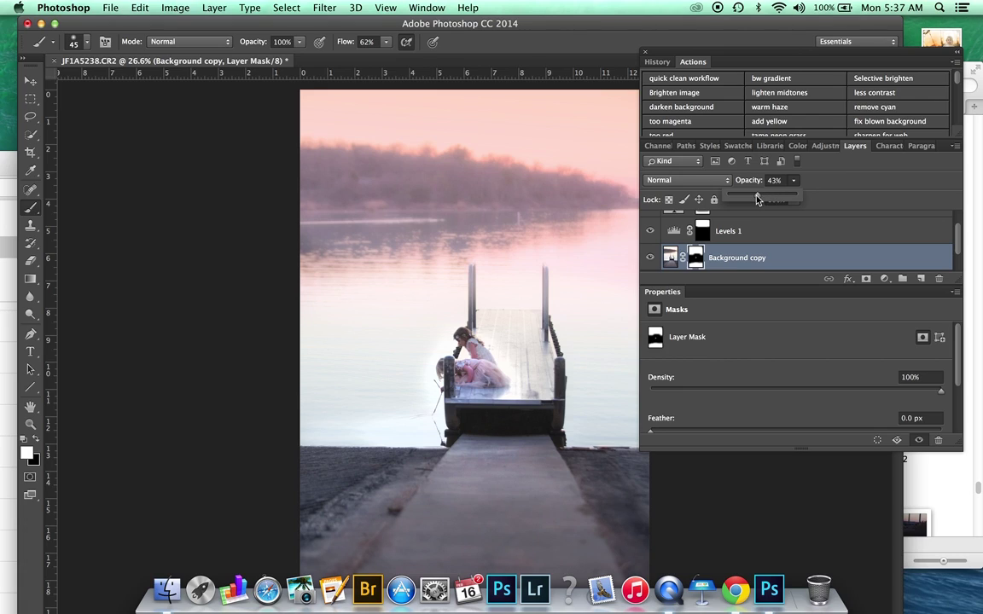
{"action": "scroll", "coordinate": [455, 294], "scroll_direction": "down", "scroll_amount": 1}
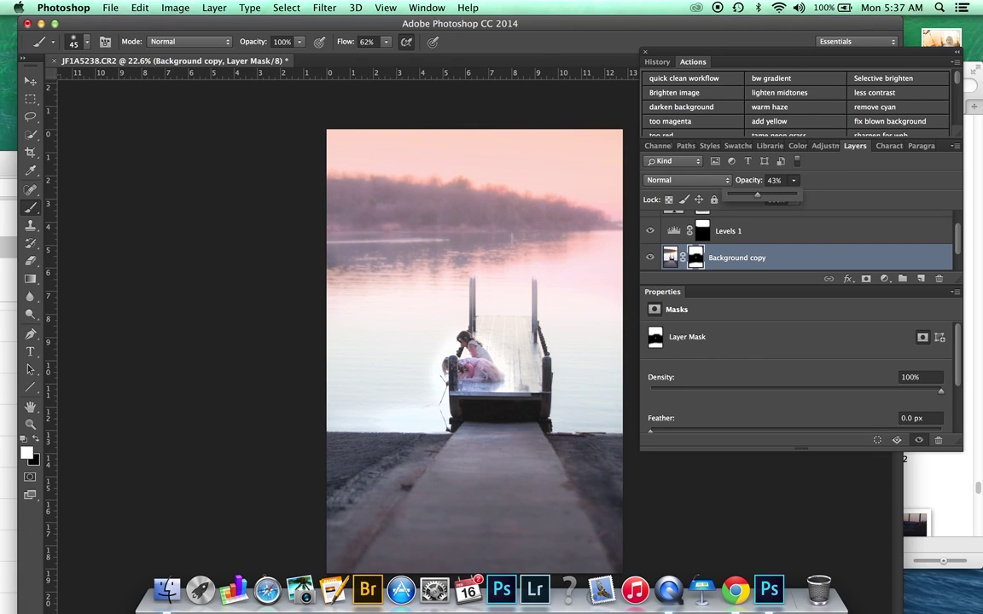
{"action": "scroll", "coordinate": [488, 354], "scroll_direction": "up", "scroll_amount": 1}
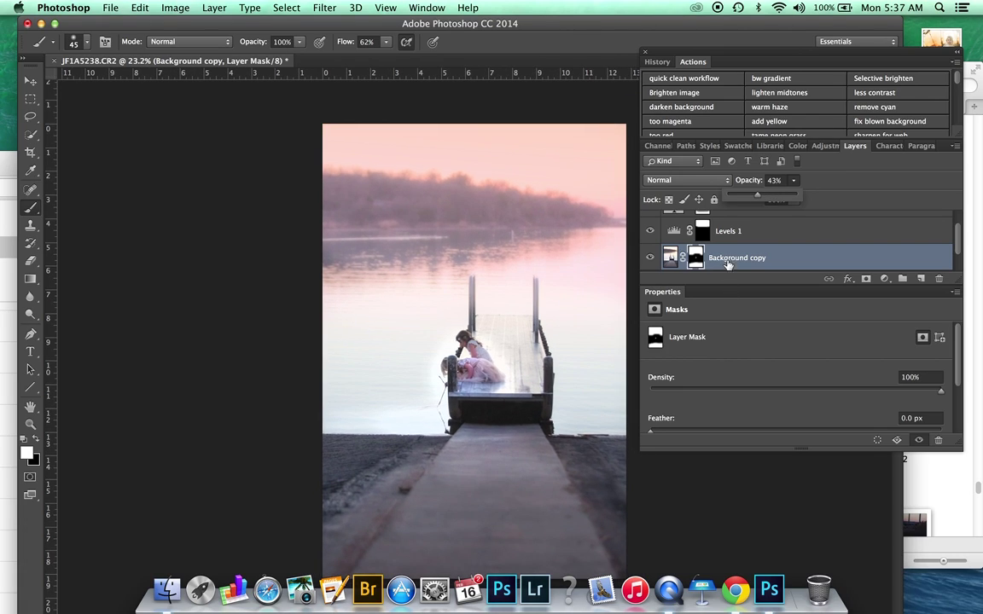
{"action": "scroll", "coordinate": [722, 257], "scroll_direction": "up", "scroll_amount": 1}
{"action": "scroll", "coordinate": [717, 256], "scroll_direction": "down", "scroll_amount": 1}
{"action": "scroll", "coordinate": [493, 361], "scroll_direction": "down", "scroll_amount": 1}
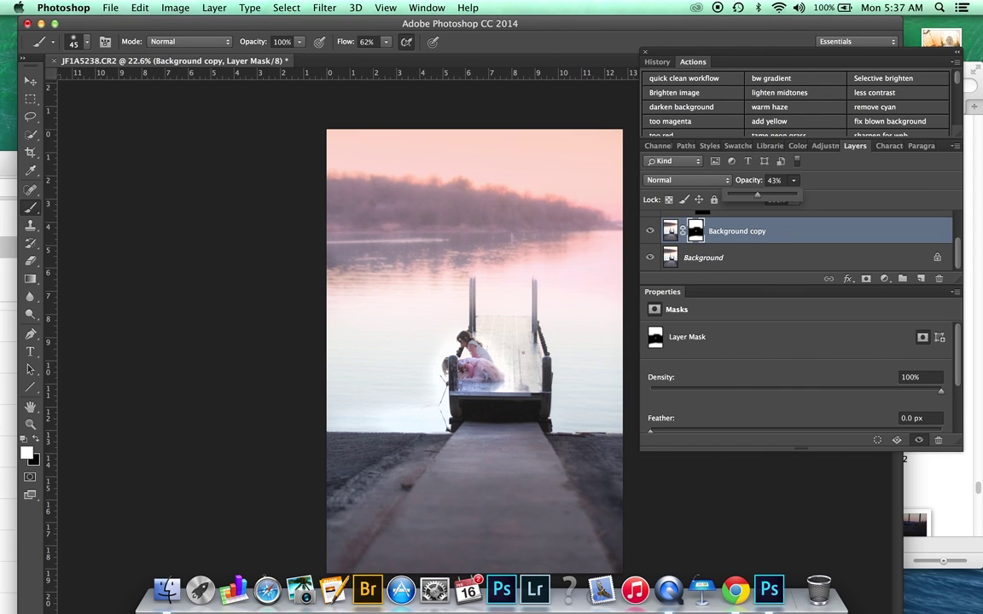
Add a Solid Color fill layer directly above the Background in pale yellow, hex fbfcdc
{"action": "scroll", "coordinate": [474, 350], "scroll_direction": "down", "scroll_amount": 3}
{"action": "scroll", "coordinate": [474, 349], "scroll_direction": "up", "scroll_amount": 1}
{"action": "left_click", "coordinate": [715, 257]}
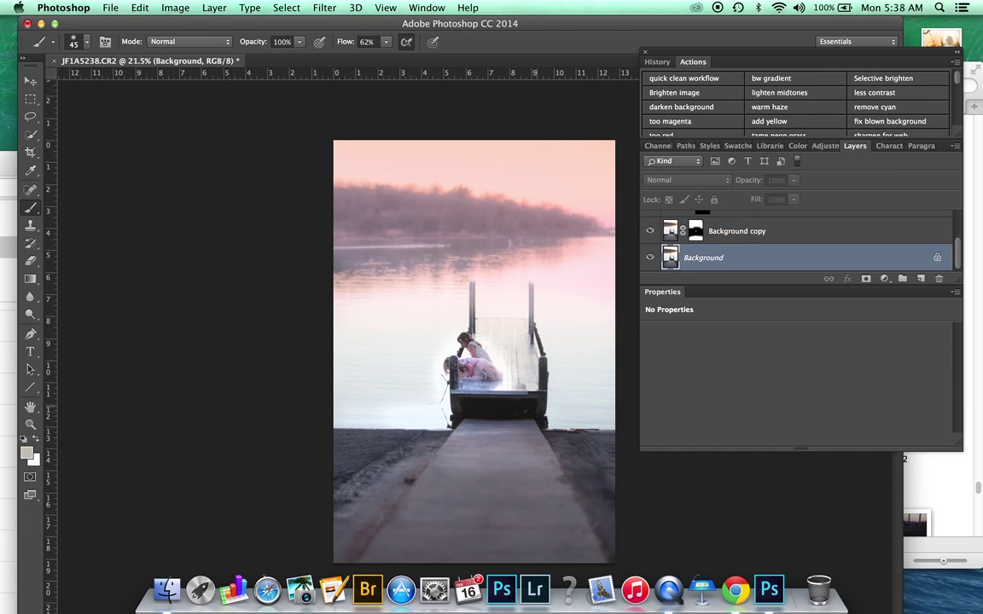
{"action": "scroll", "coordinate": [474, 361], "scroll_direction": "up", "scroll_amount": 15}
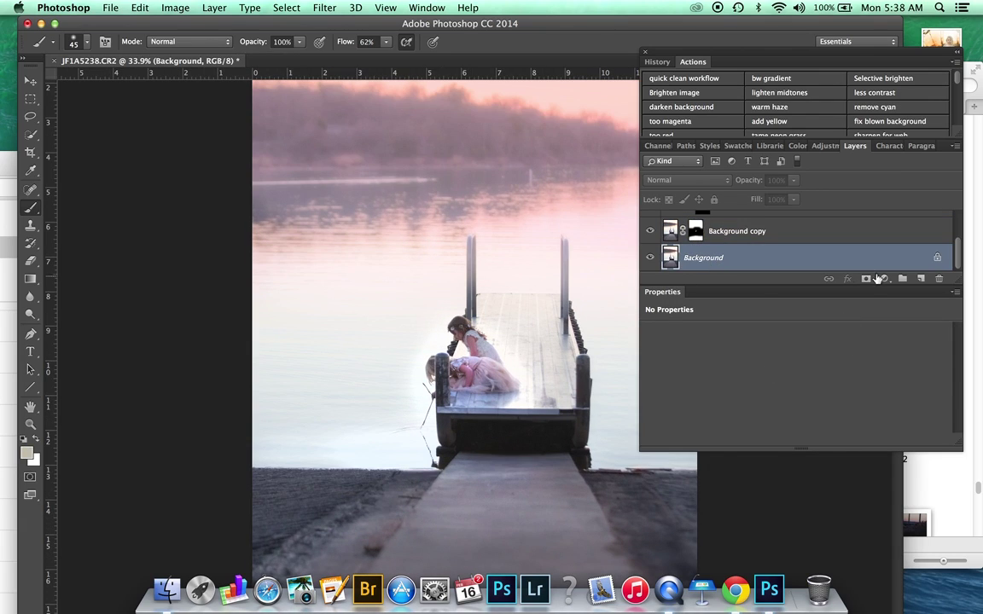
{"action": "left_click", "coordinate": [883, 279]}
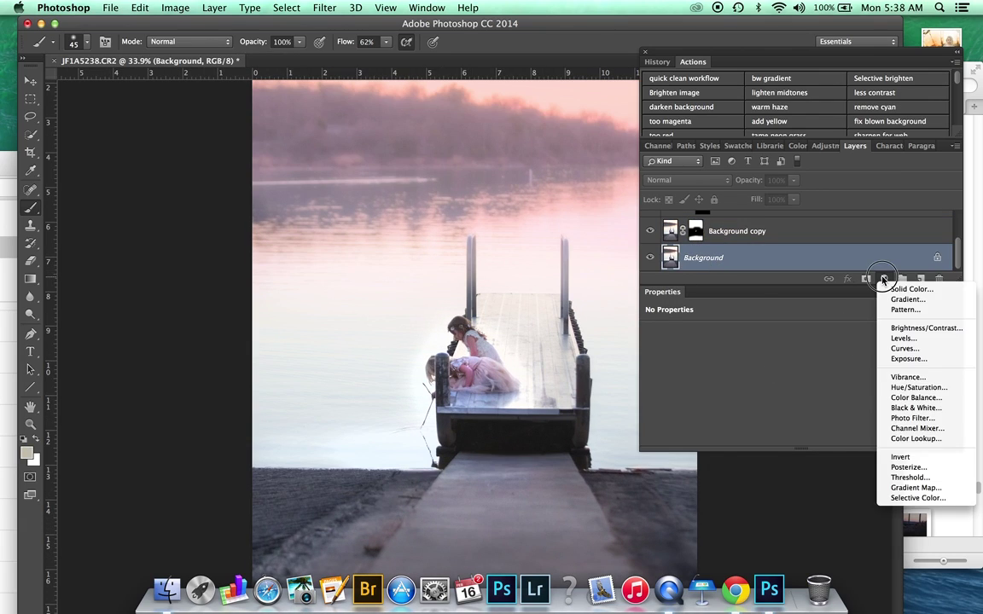
{"action": "left_click", "coordinate": [903, 290]}
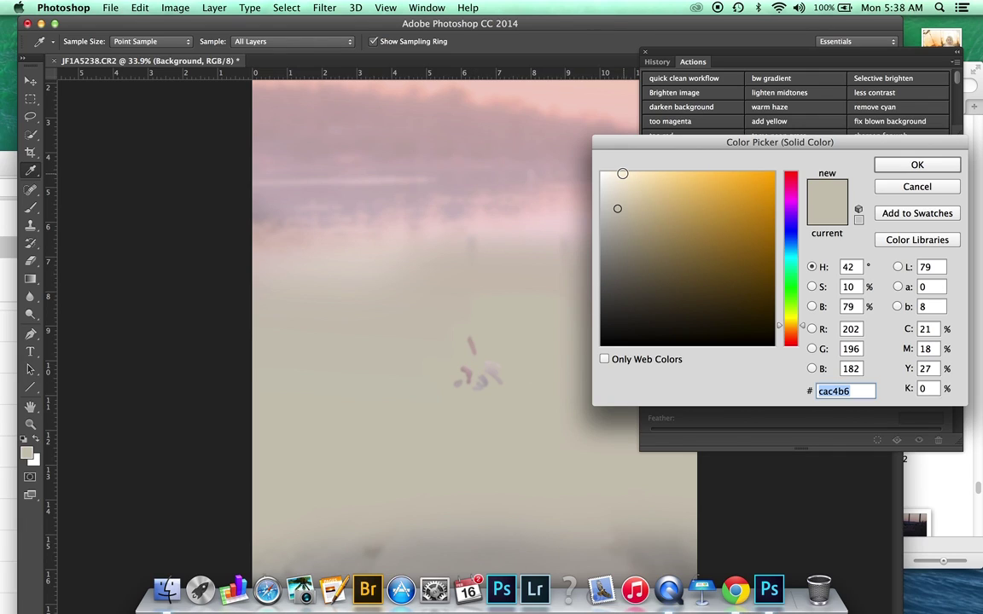
{"action": "left_click", "coordinate": [621, 173]}
{"action": "left_click_drag", "start_coordinate": [796, 318], "coordinate": [792, 316]}
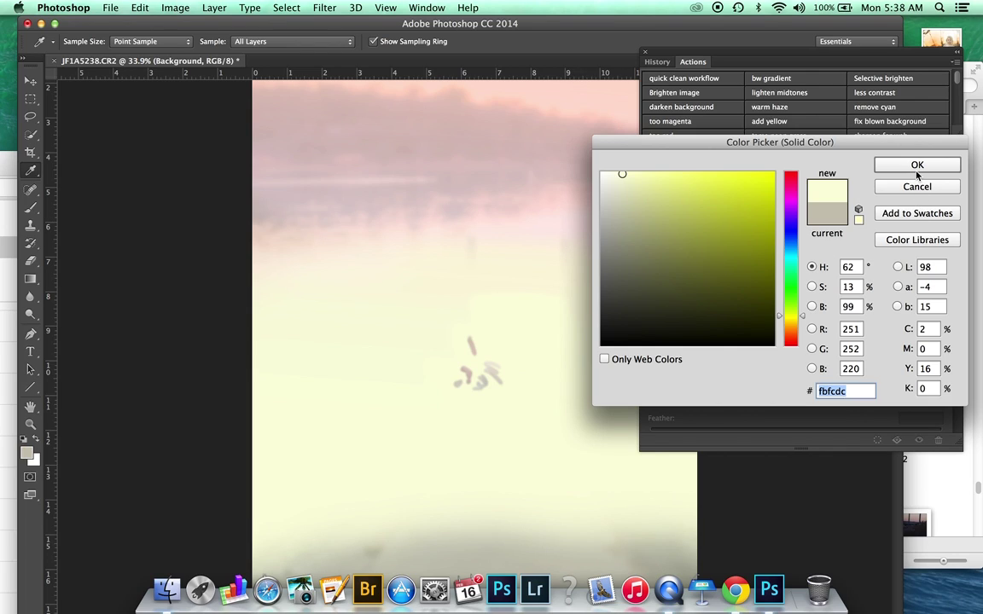
{"action": "left_click", "coordinate": [918, 165]}
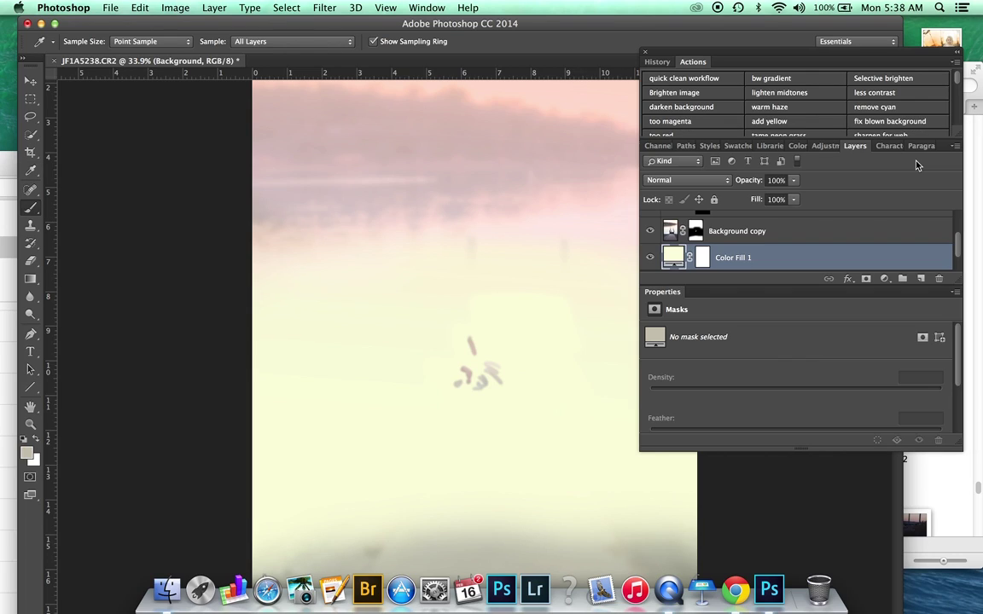
Set the pale yellow fill layer to Screen blending and move it to the top of the layer stack
{"action": "left_click", "coordinate": [674, 182]}
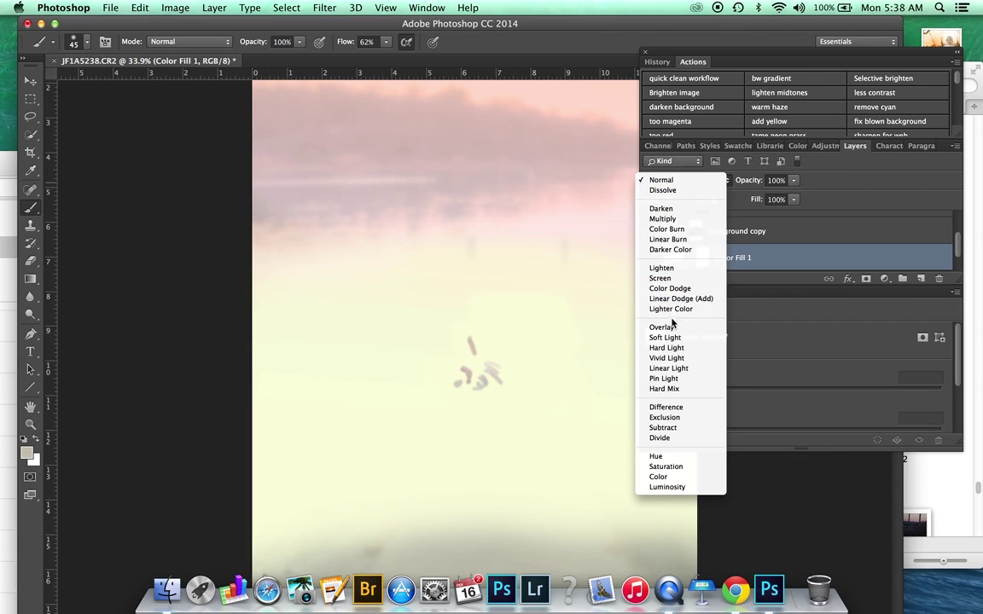
{"action": "key", "text": "Escape"}
{"action": "key", "text": "shift+alt+s"}
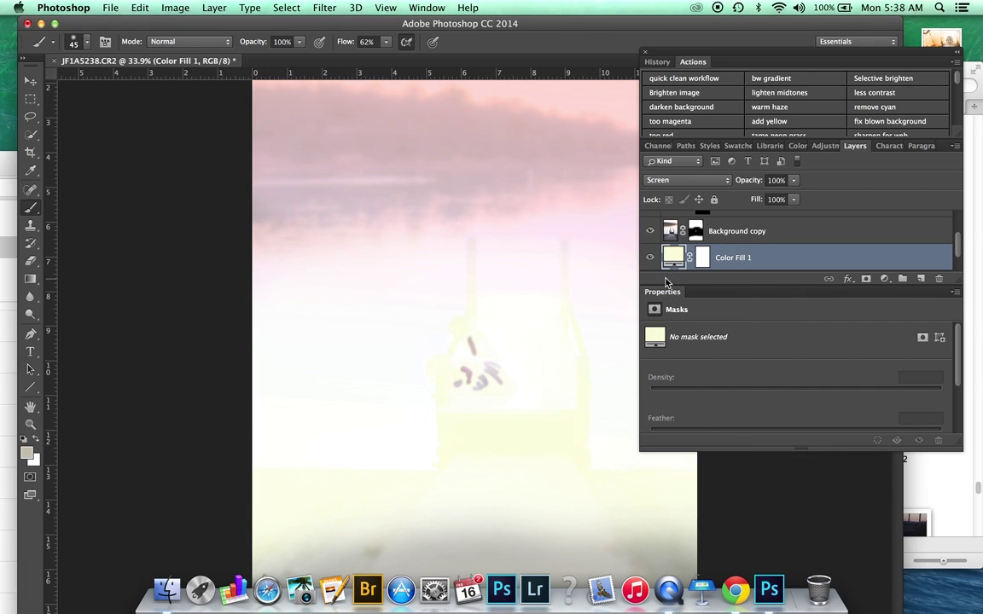
{"action": "left_click_drag", "start_coordinate": [705, 256], "coordinate": [783, 213]}
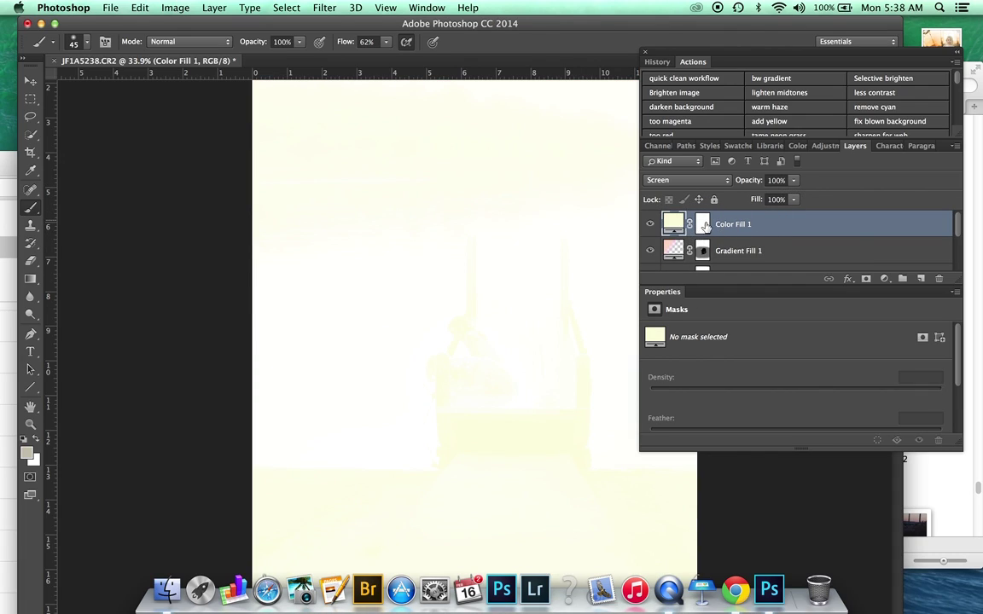
Invert the colour fill's layer mask to black and lower the layer's opacity to 18%
{"action": "left_click", "coordinate": [703, 223]}
{"action": "key", "text": "super+i"}
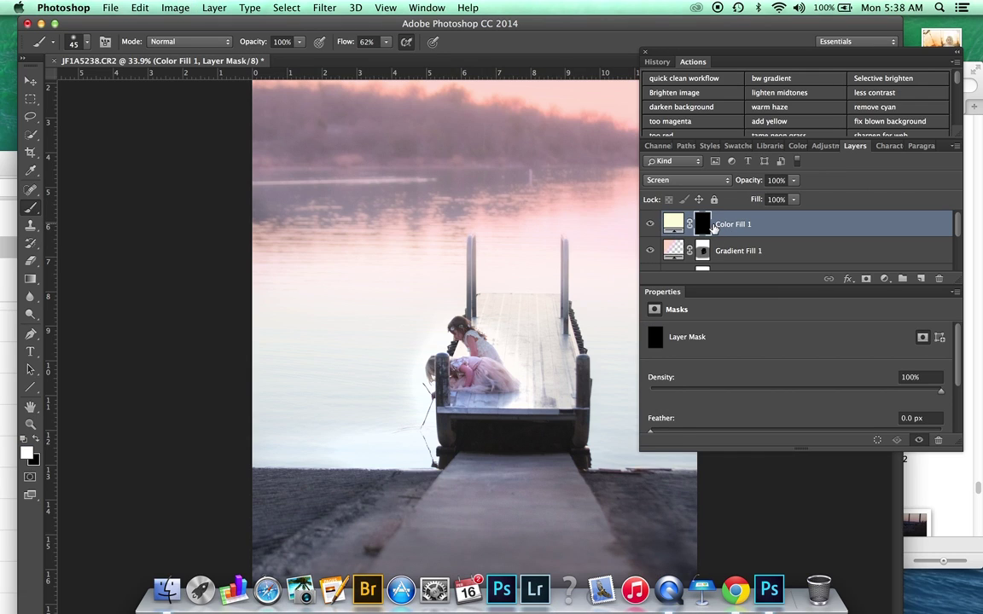
{"action": "left_click_drag", "start_coordinate": [793, 181], "coordinate": [742, 203]}
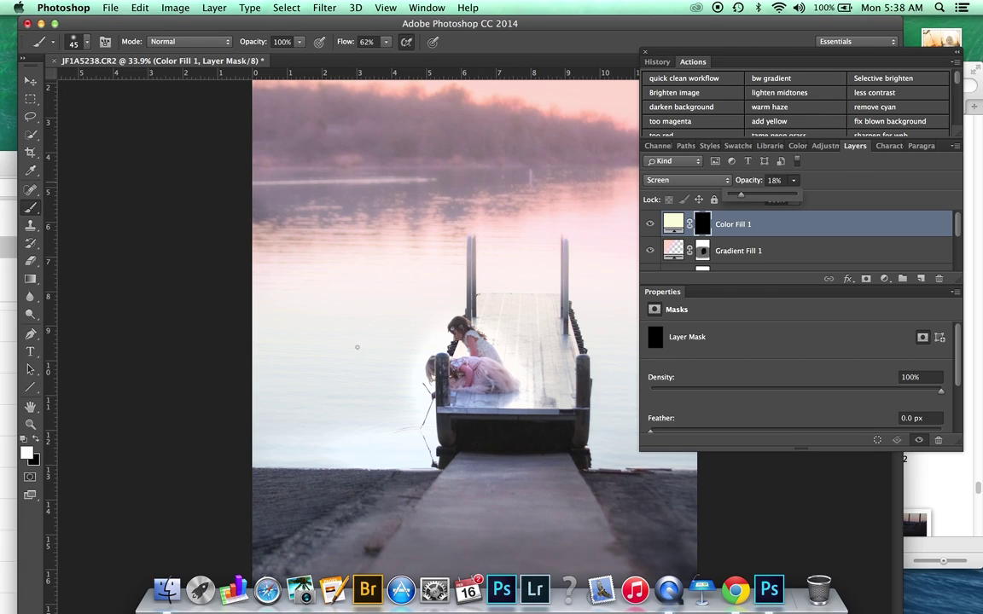
Paint white on the colour fill's mask over the two girls with the 45-pixel brush at 62% flow
{"action": "scroll", "coordinate": [461, 363], "scroll_direction": "up", "scroll_amount": 3}
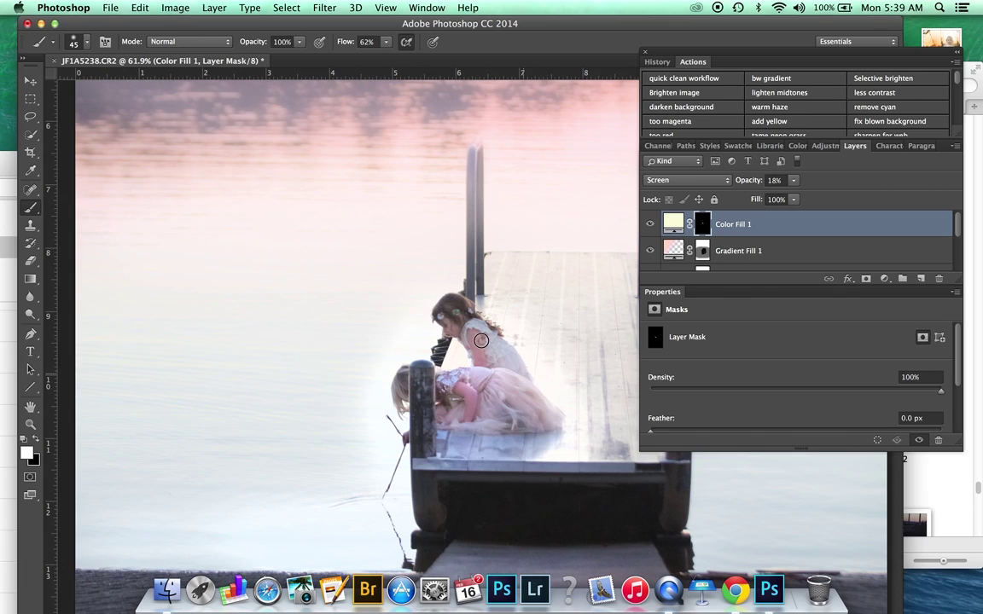
{"action": "key", "text": "x"}
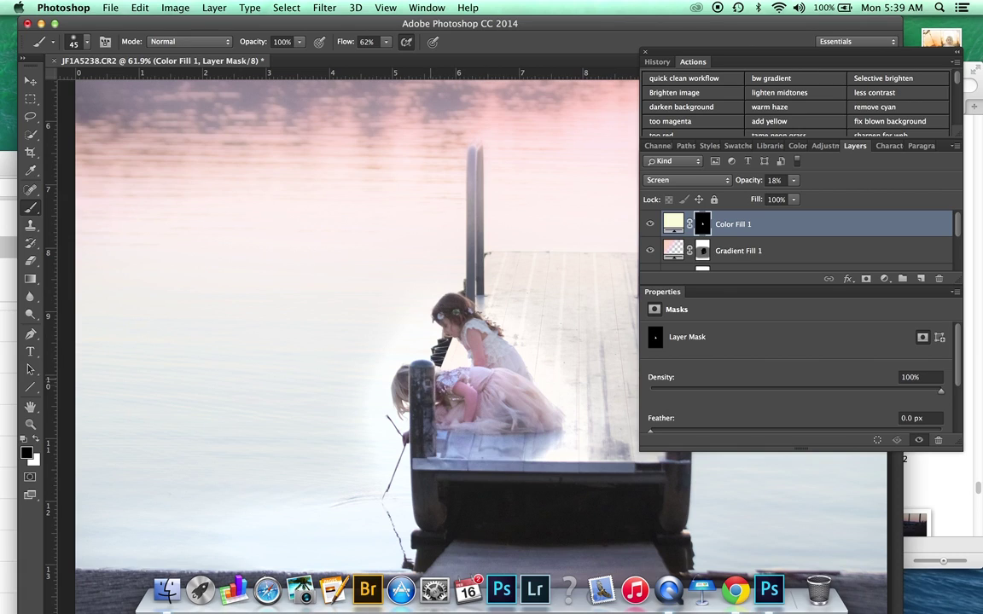
{"action": "key", "text": "x"}
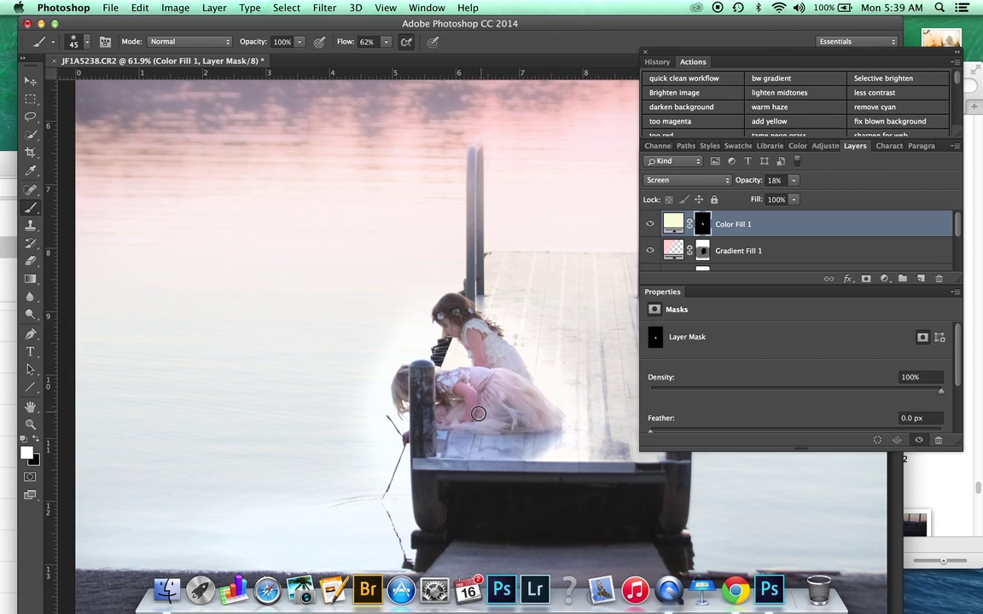
{"action": "scroll", "coordinate": [445, 393], "scroll_direction": "down", "scroll_amount": 4}
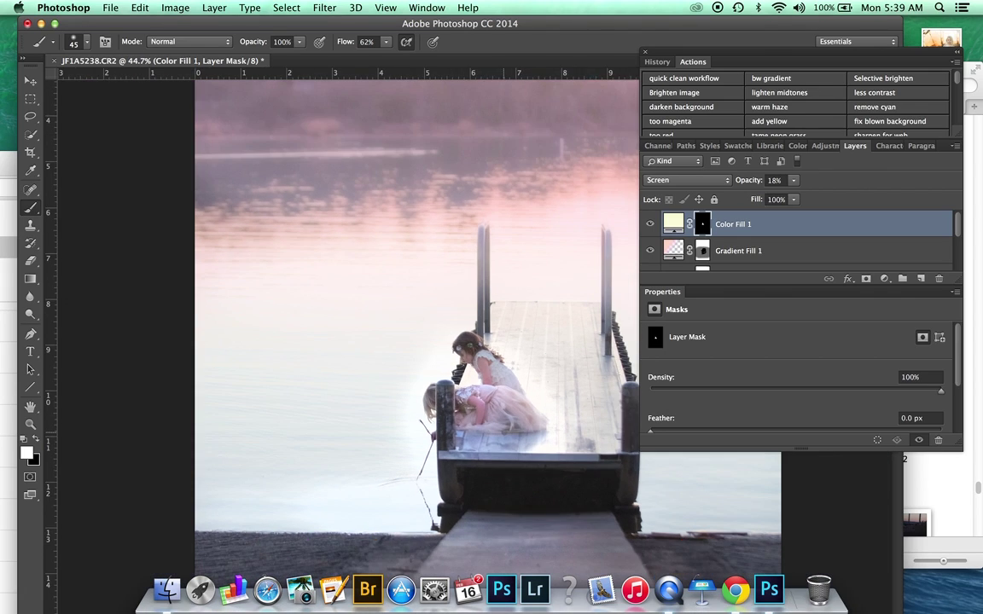
{"action": "scroll", "coordinate": [444, 393], "scroll_direction": "down", "scroll_amount": 5}
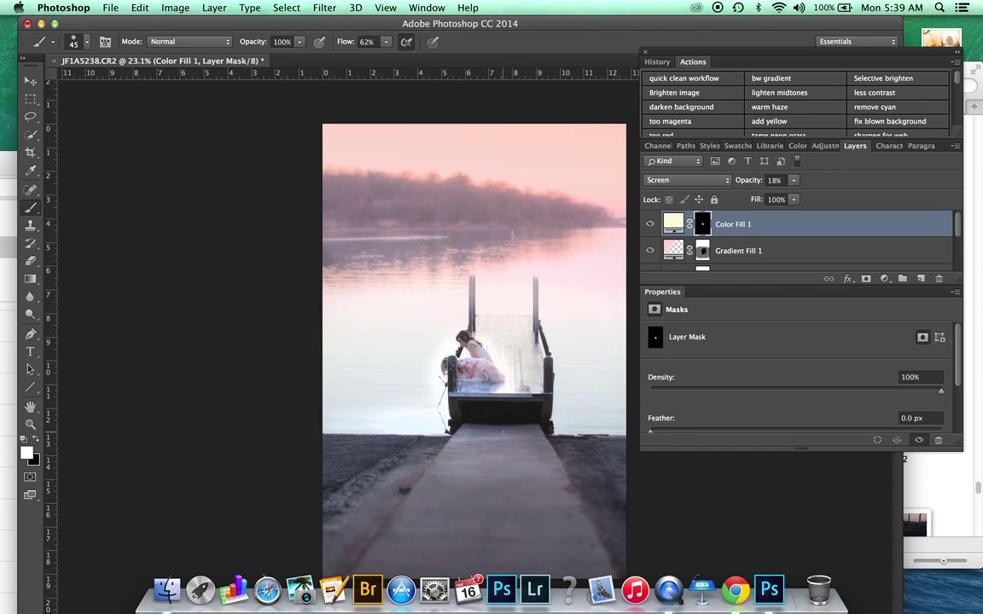
{"action": "scroll", "coordinate": [474, 346], "scroll_direction": "down", "scroll_amount": 1}
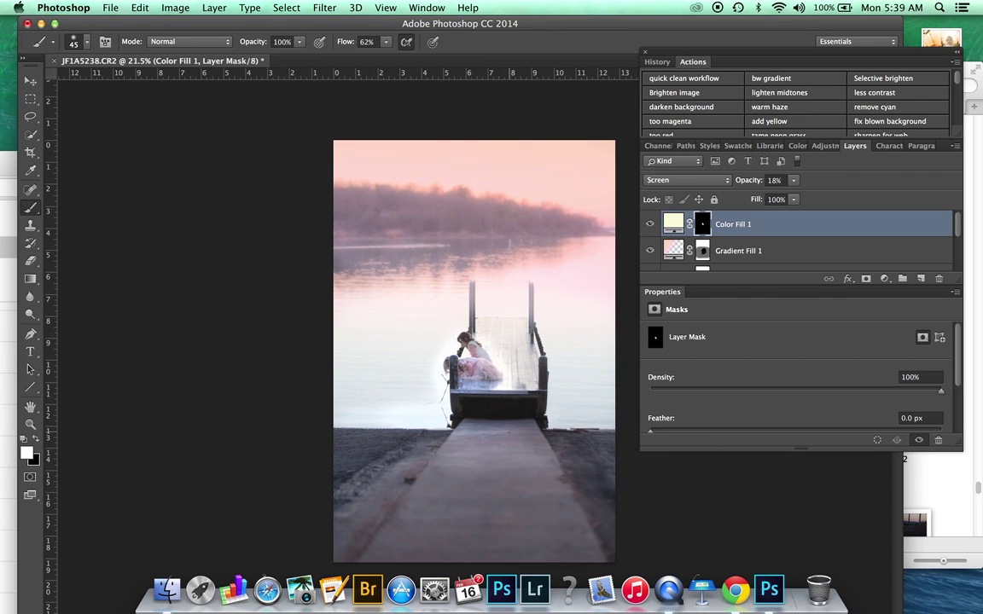
{"action": "scroll", "coordinate": [474, 345], "scroll_direction": "down", "scroll_amount": 1}
{"action": "scroll", "coordinate": [475, 351], "scroll_direction": "down", "scroll_amount": 1}
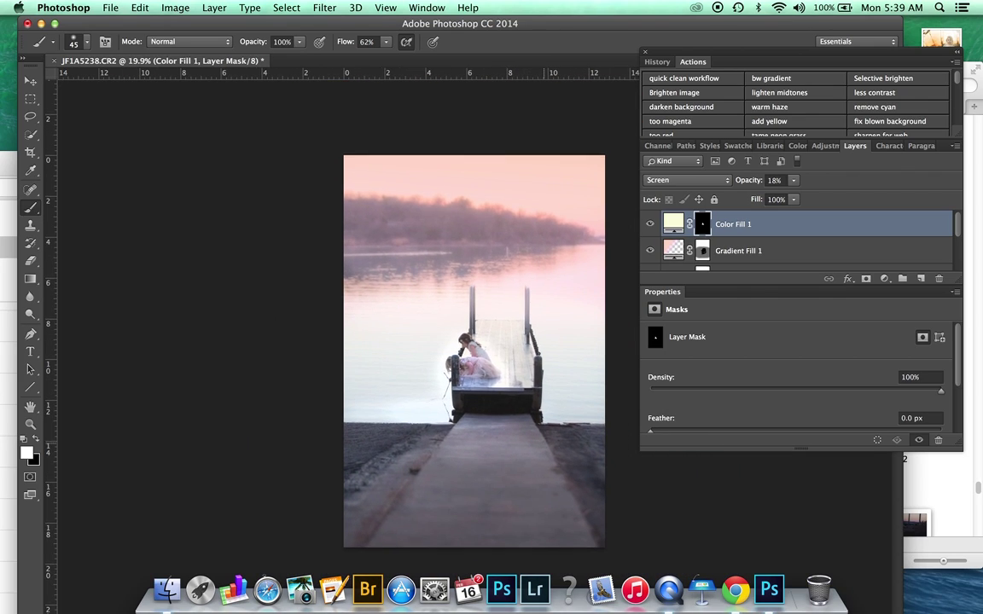
Dodge the Background layer's highlights over the lake with a 600-pixel brush at 4% exposure
{"action": "scroll", "coordinate": [715, 270], "scroll_direction": "down", "scroll_amount": 2}
{"action": "left_click", "coordinate": [717, 258]}
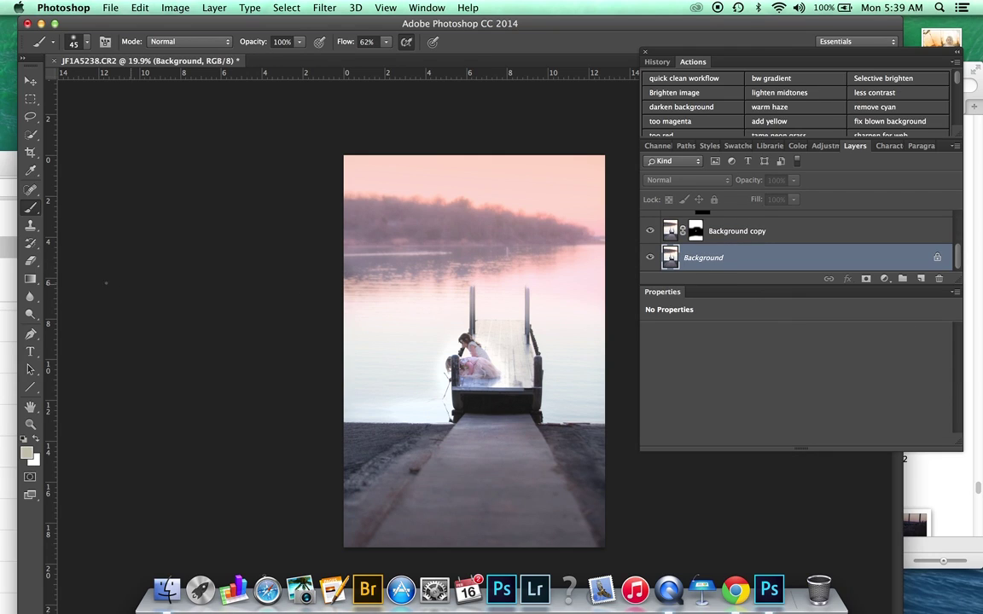
{"action": "left_click", "coordinate": [30, 314]}
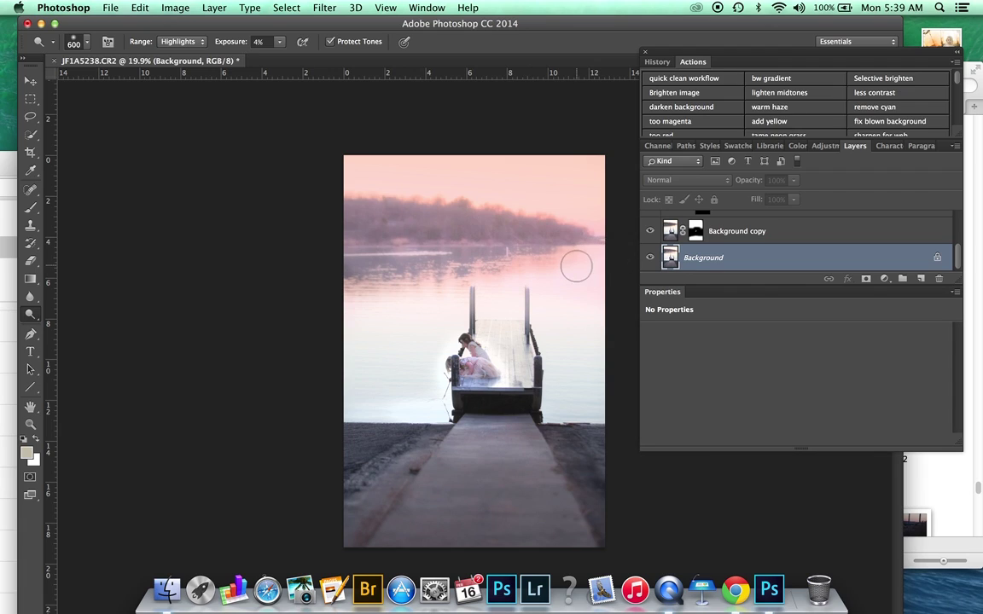
{"action": "scroll", "coordinate": [514, 333], "scroll_direction": "down", "scroll_amount": 1}
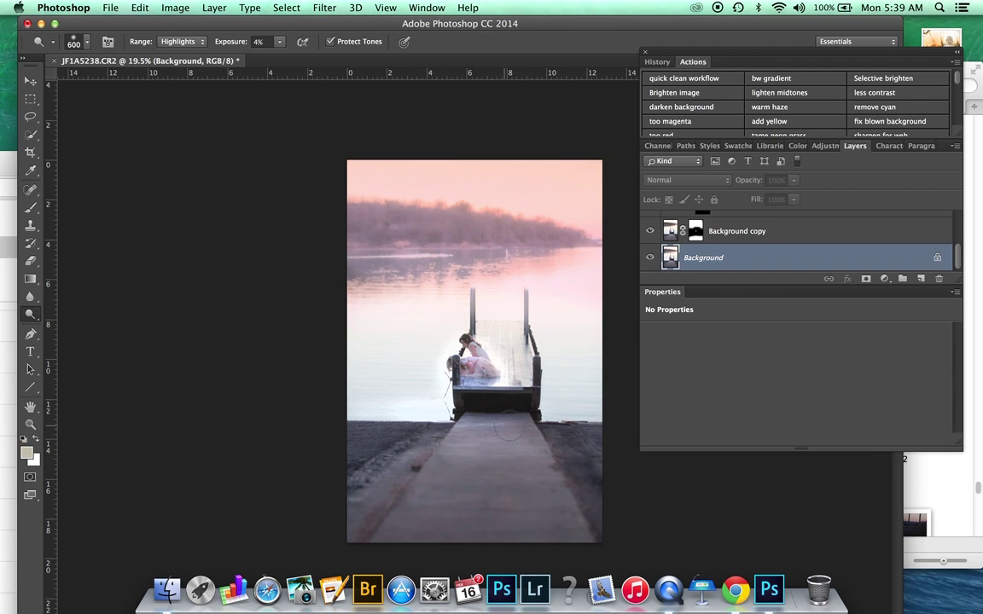
{"action": "scroll", "coordinate": [555, 382], "scroll_direction": "down", "scroll_amount": 1}
{"action": "scroll", "coordinate": [609, 399], "scroll_direction": "down", "scroll_amount": 2}
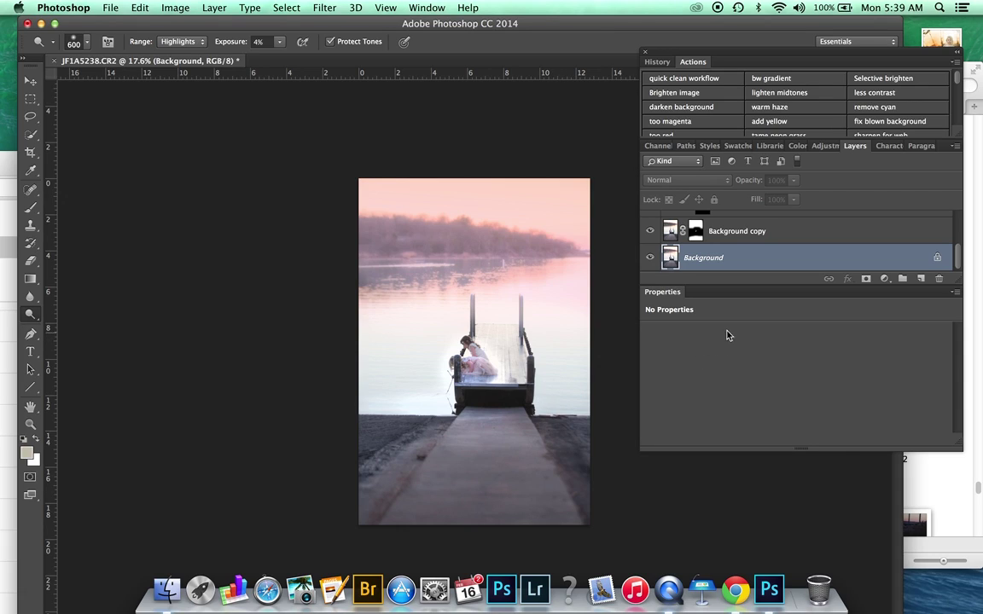
{"action": "scroll", "coordinate": [737, 244], "scroll_direction": "up", "scroll_amount": 5}
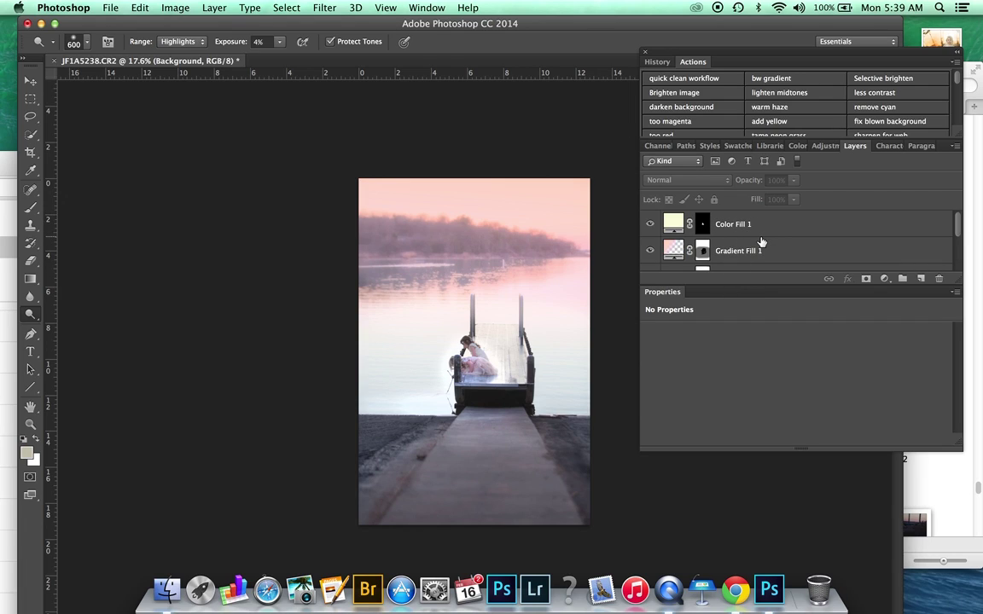
{"action": "scroll", "coordinate": [761, 243], "scroll_direction": "down", "scroll_amount": 1}
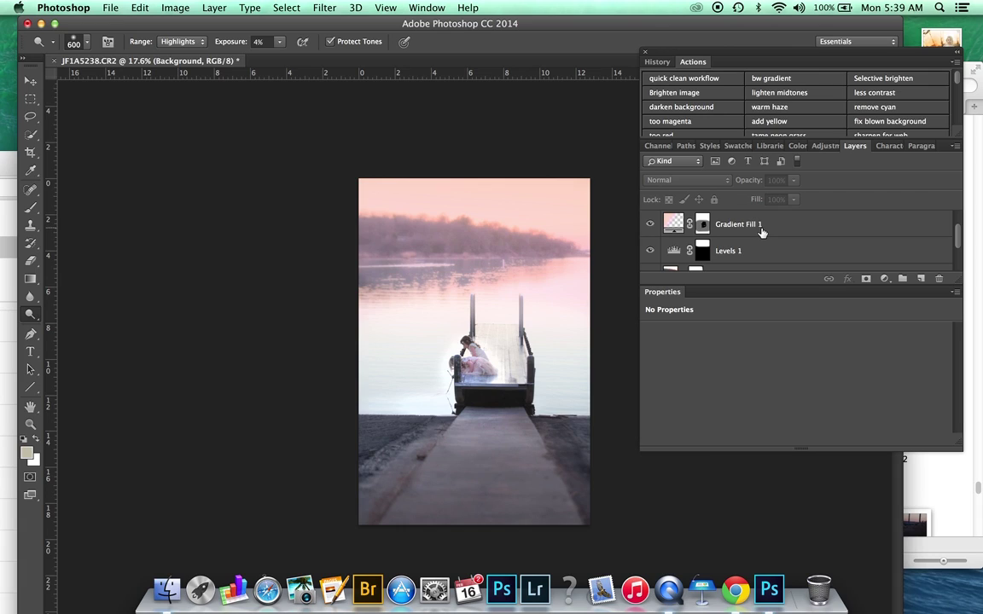
Switch to Finder and move the sidecar file JF1A5238.xmp to the Trash
{"action": "left_click", "coordinate": [949, 483]}
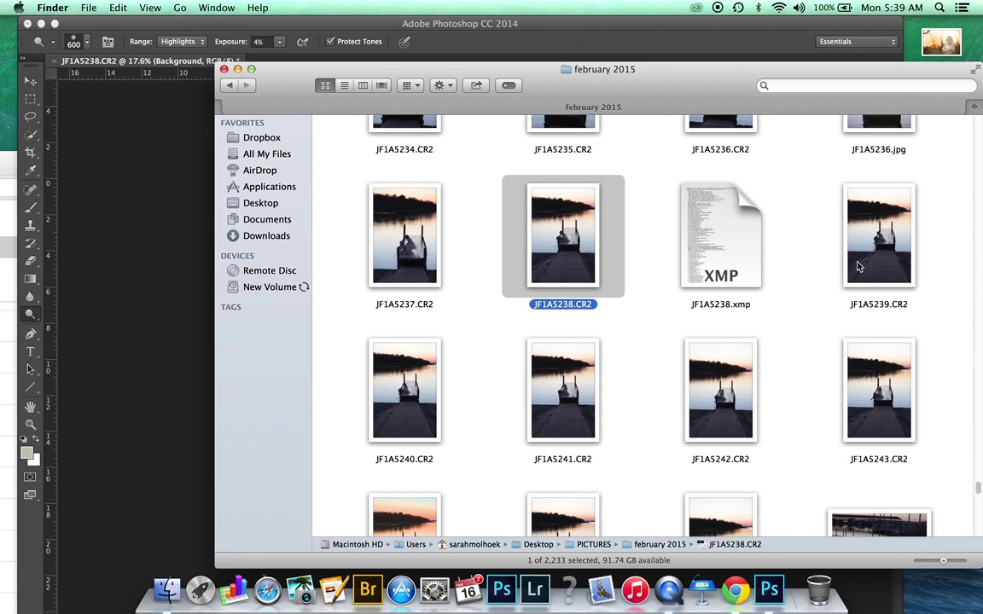
{"action": "left_click", "coordinate": [725, 251]}
{"action": "right_click", "coordinate": [725, 252]}
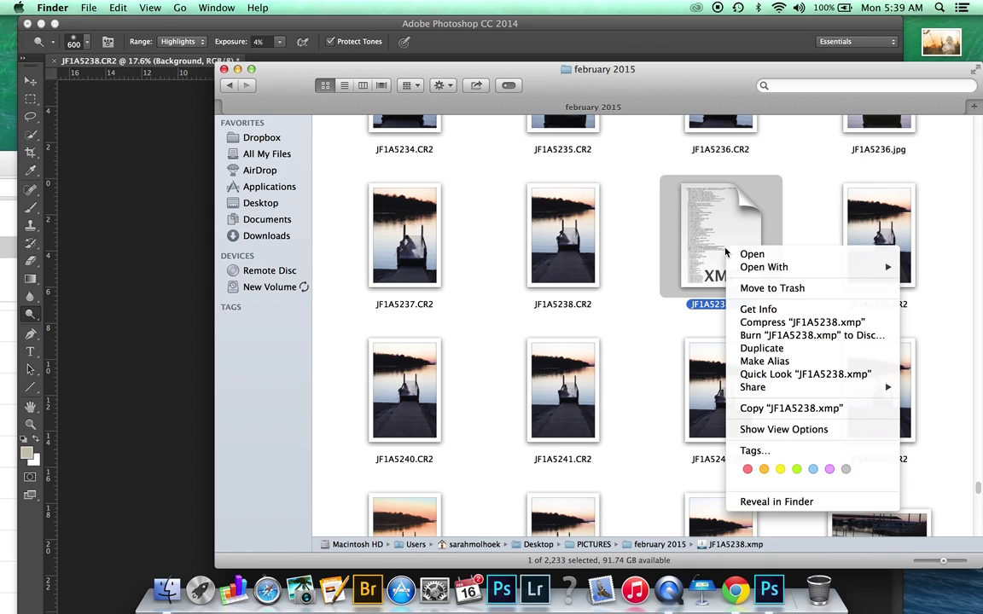
{"action": "left_click", "coordinate": [780, 291]}
Open the unedited JF1A5238.CR2 through Camera Raw with its As Shot settings
{"action": "left_click", "coordinate": [575, 260]}
{"action": "double_click", "coordinate": [575, 261]}
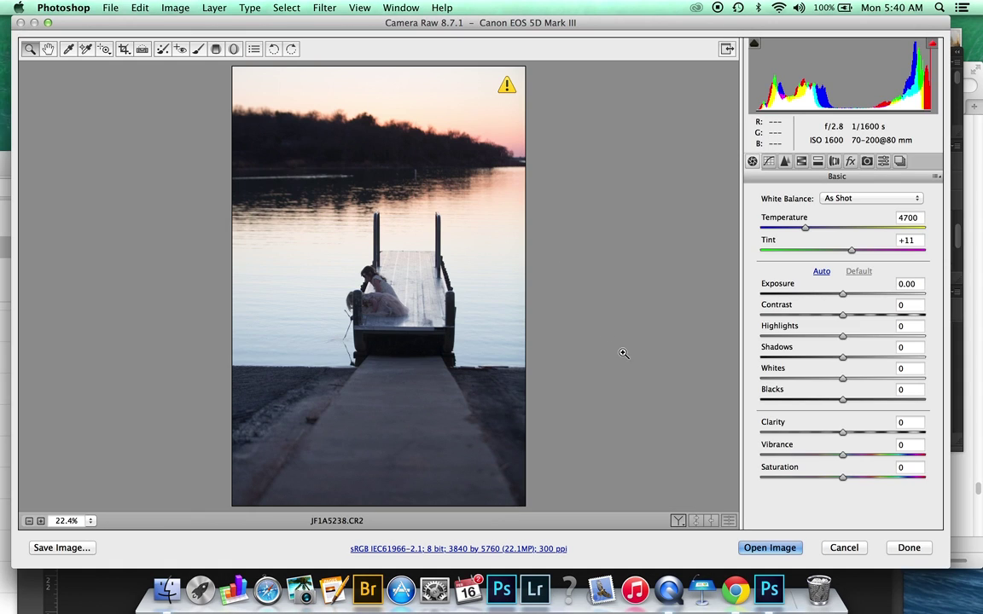
{"action": "left_click", "coordinate": [770, 549]}
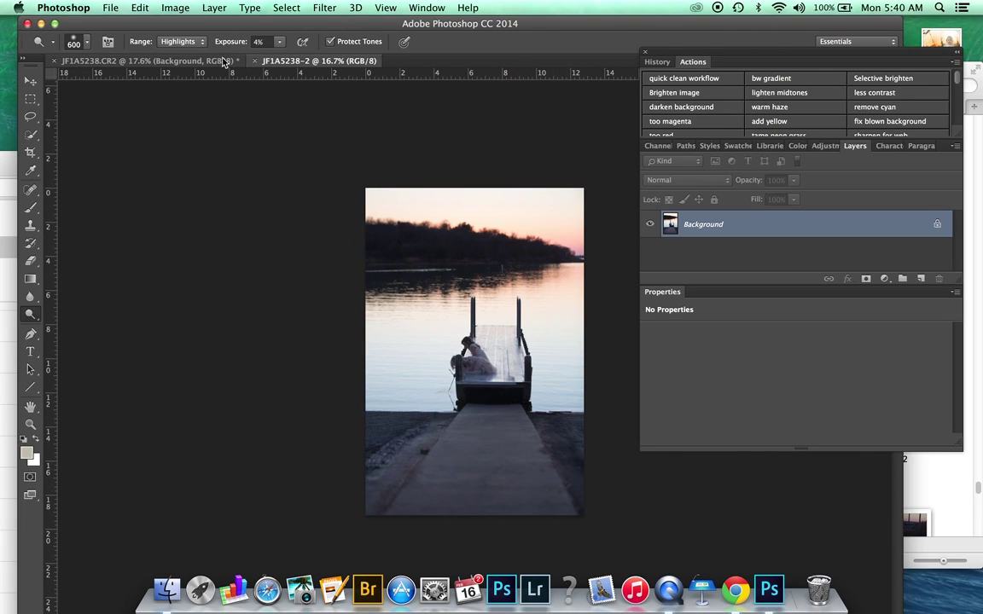
Float the edited JF1A5238.CR2 in its own window beside the unedited image and match their view sizes for comparison
{"action": "left_click_drag", "start_coordinate": [207, 62], "coordinate": [697, 221]}
{"action": "left_click_drag", "start_coordinate": [680, 56], "coordinate": [870, 122]}
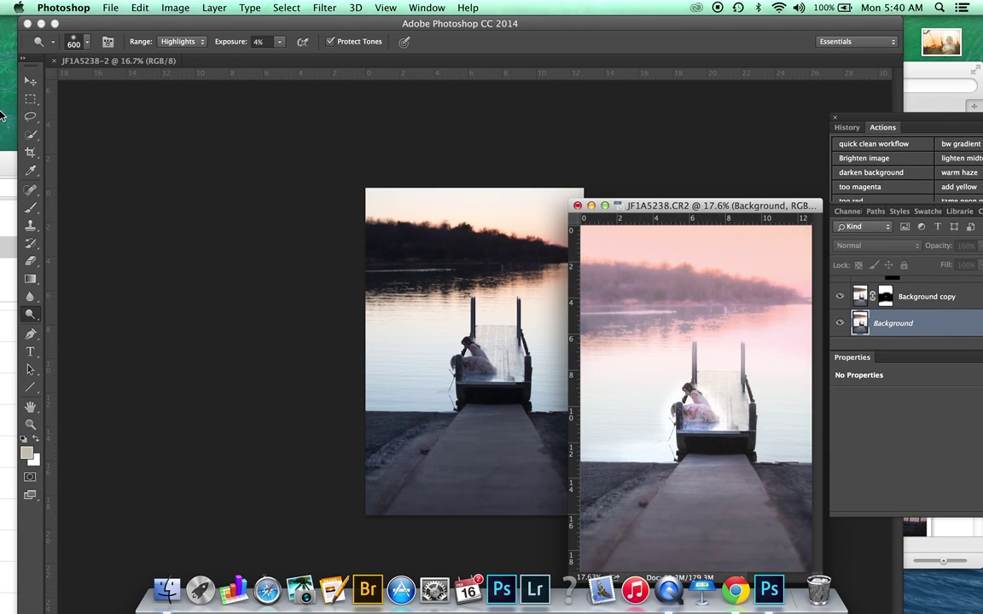
{"action": "left_click", "coordinate": [30, 81]}
{"action": "left_click_drag", "start_coordinate": [636, 220], "coordinate": [680, 166]}
{"action": "scroll", "coordinate": [507, 381], "scroll_direction": "down", "scroll_amount": 2}
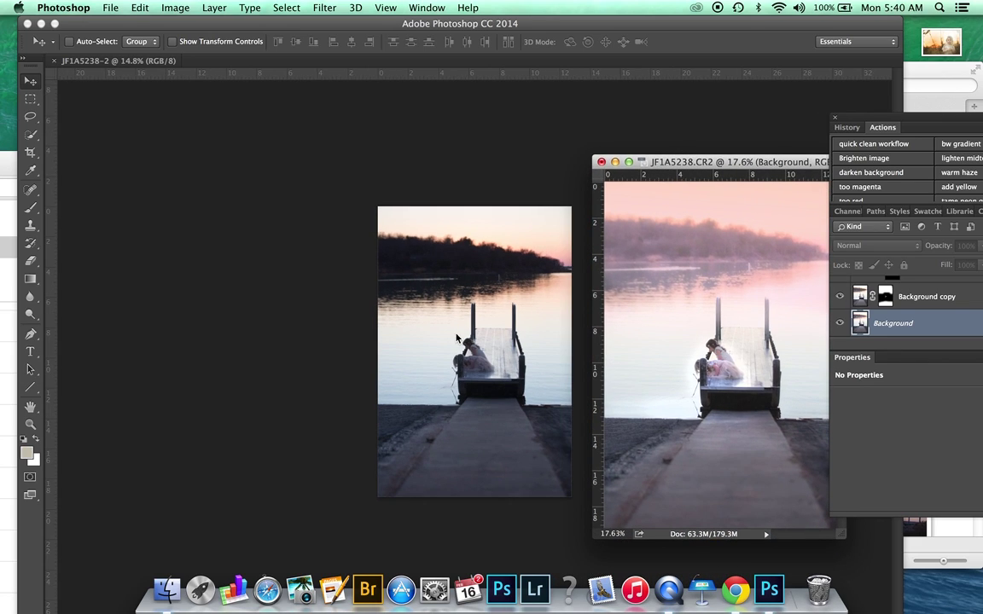
{"action": "scroll", "coordinate": [736, 367], "scroll_direction": "down", "scroll_amount": 1}
{"action": "scroll", "coordinate": [653, 354], "scroll_direction": "down", "scroll_amount": 1}
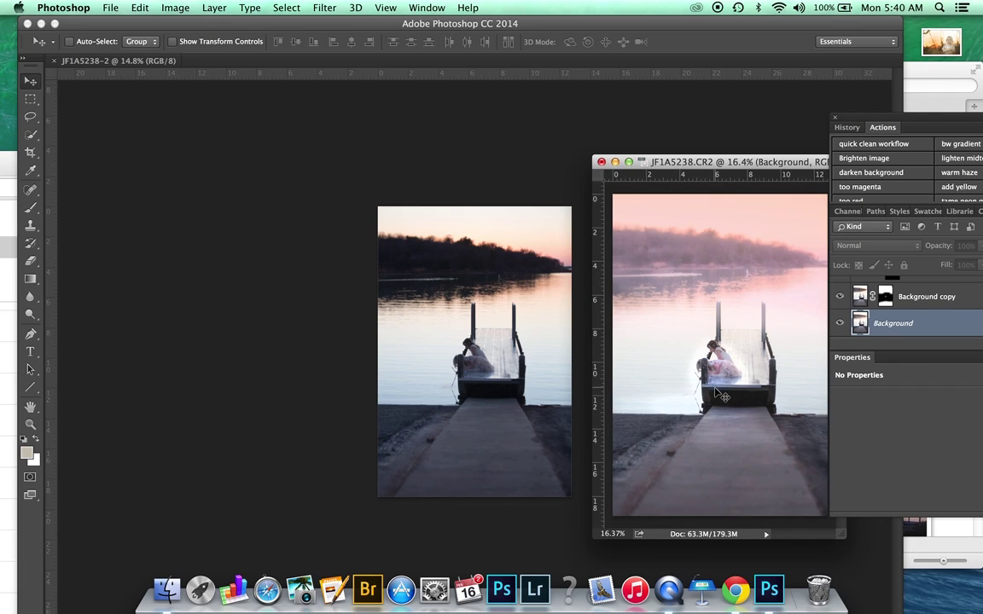